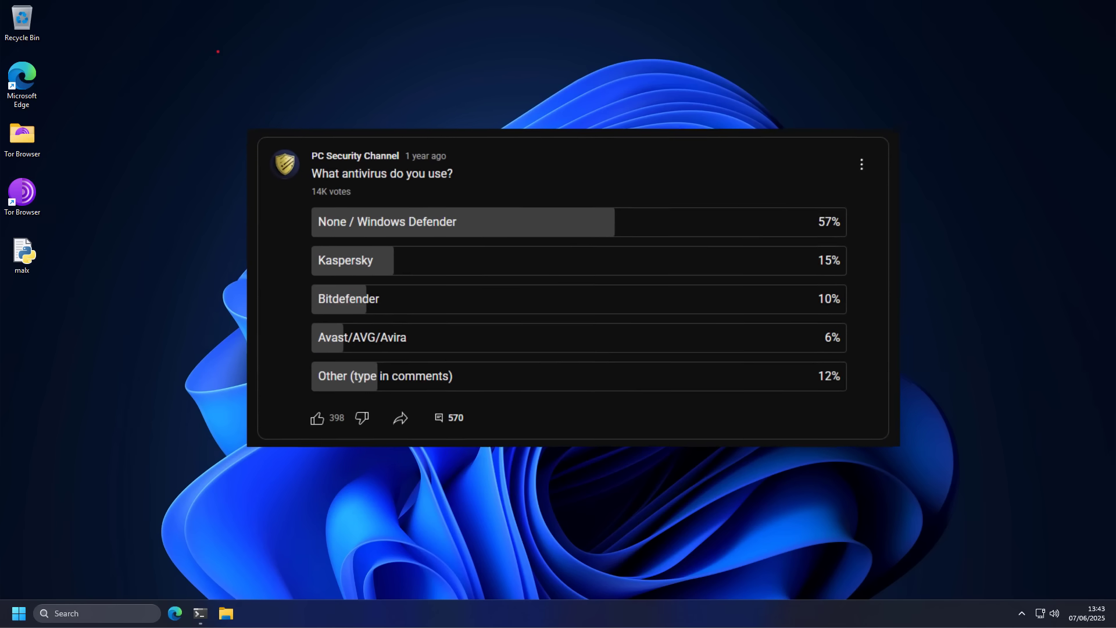
# Launch Windows Security from the hidden tray icons to reach the Security at a glance page
pyautogui.click(1022, 615)
pyautogui.click(1010, 591)
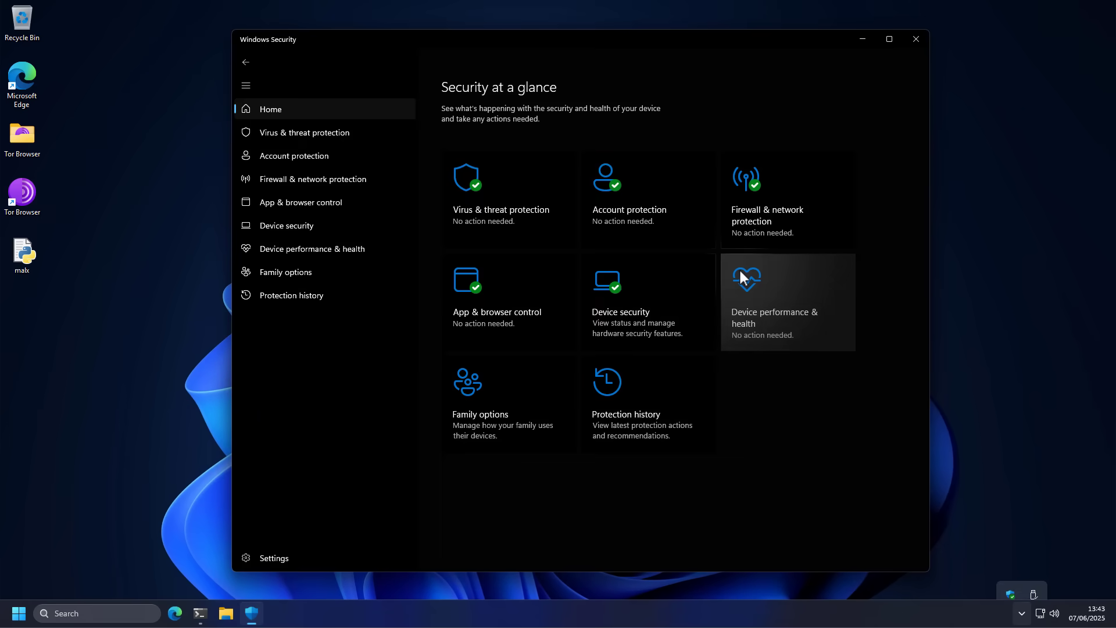
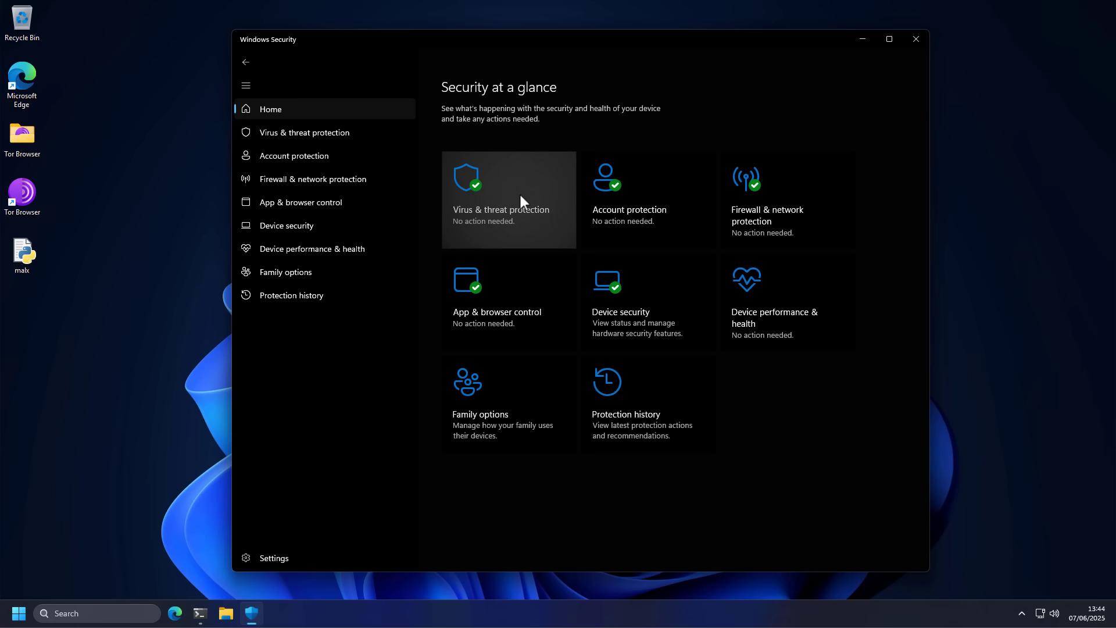
# Open Virus & threat protection from the Home page and scroll down through its settings
pyautogui.click(520, 195)
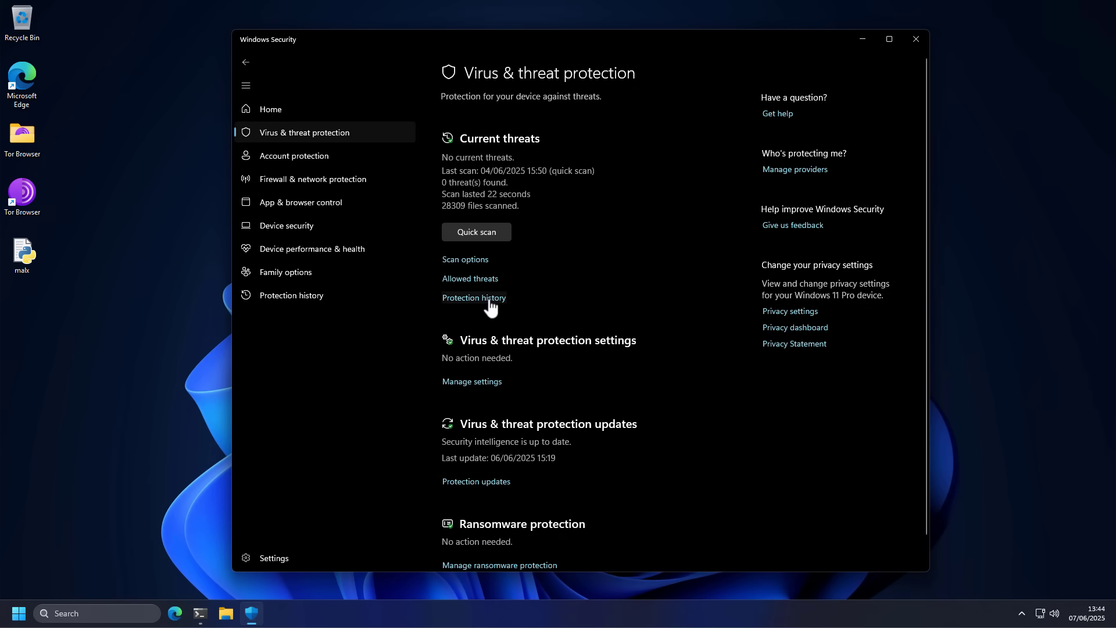
pyautogui.scroll(-1, 490, 307)
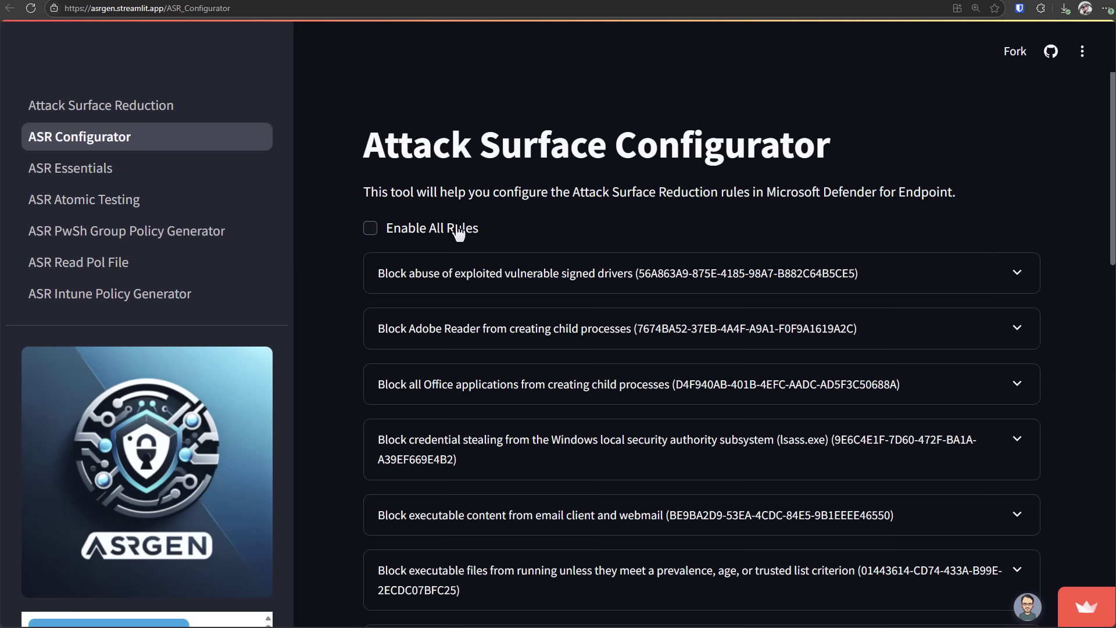
pyautogui.moveTo(348, 154); pyautogui.dragTo(829, 162)
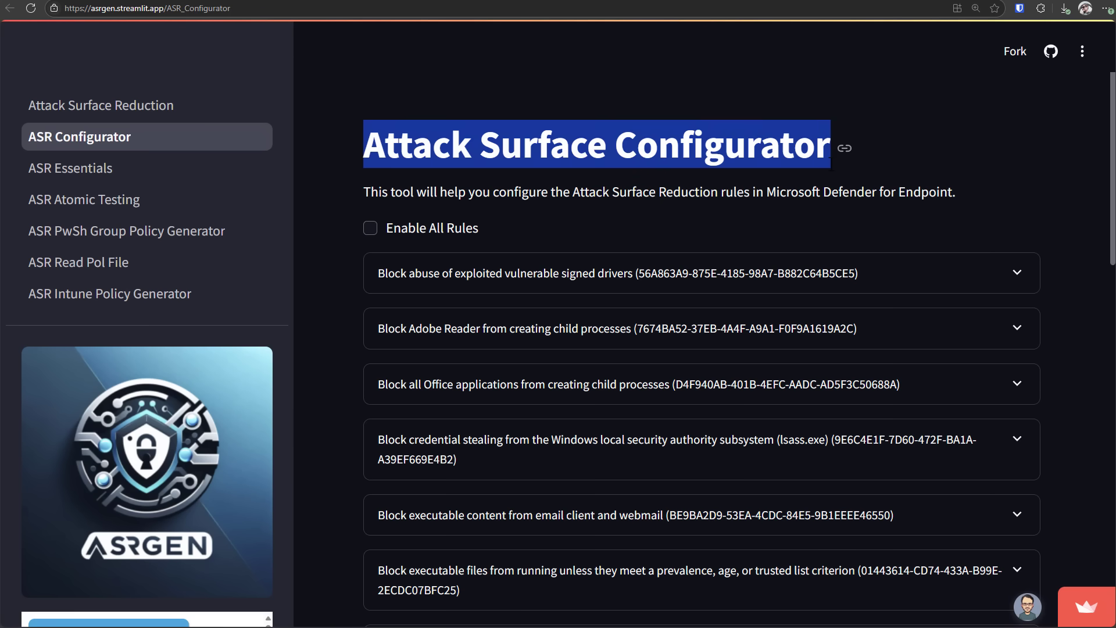
pyautogui.click(829, 163)
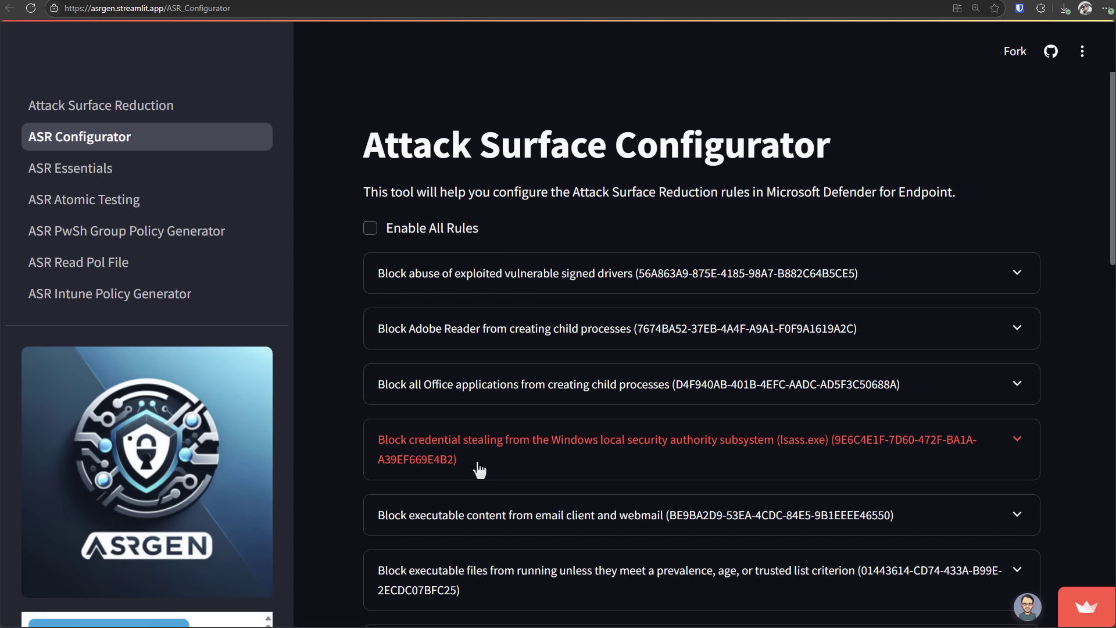
pyautogui.scroll(-4, 480, 469)
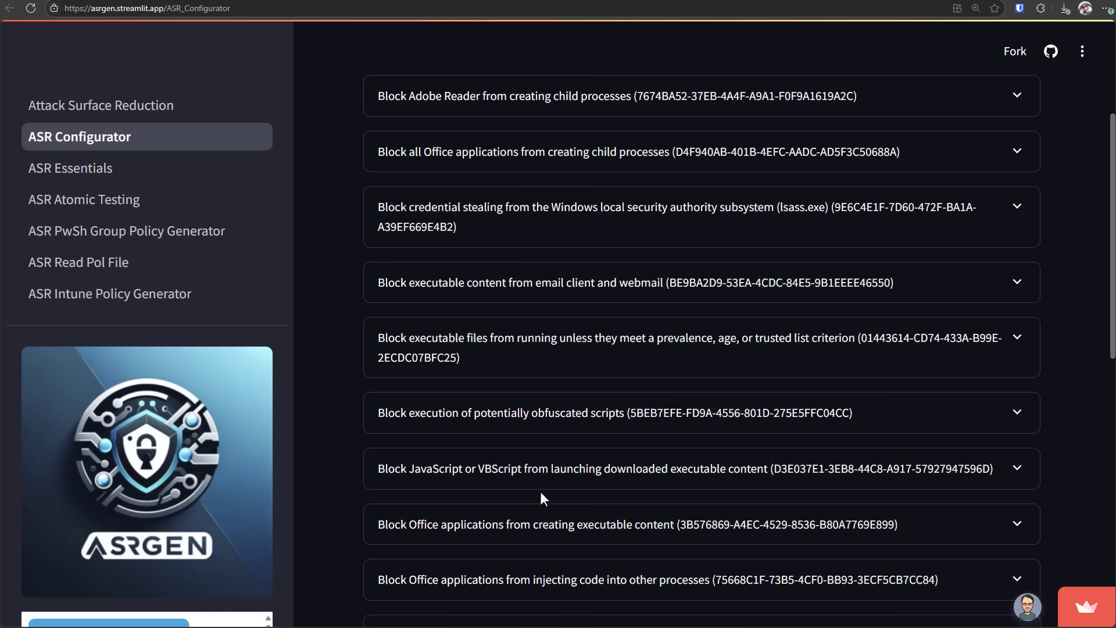
pyautogui.scroll(4, 541, 497)
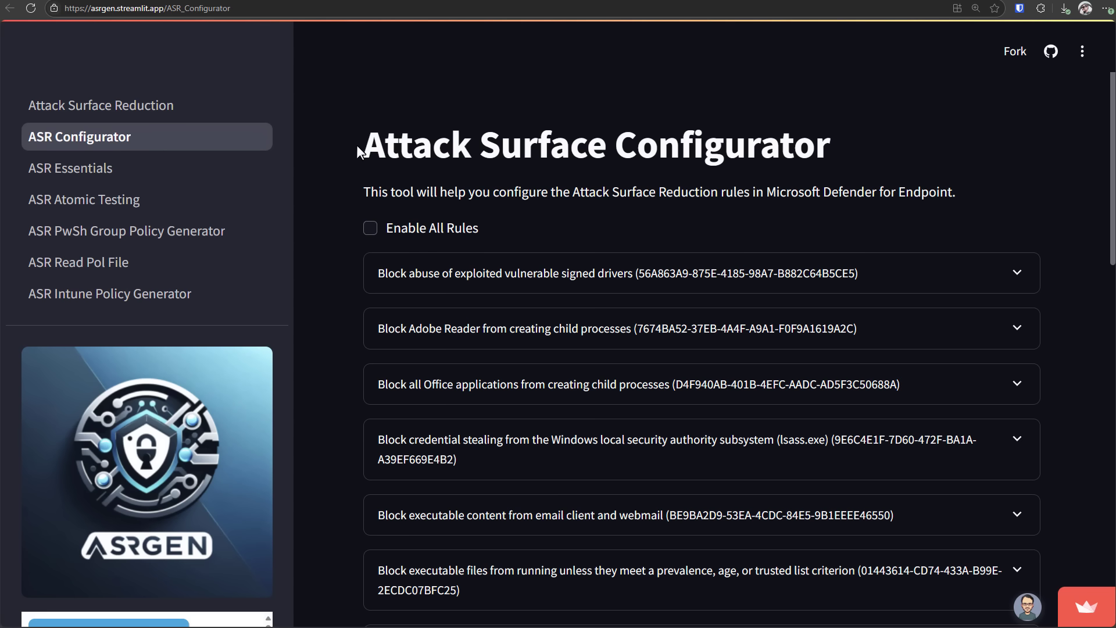
pyautogui.moveTo(363, 150); pyautogui.dragTo(844, 148)
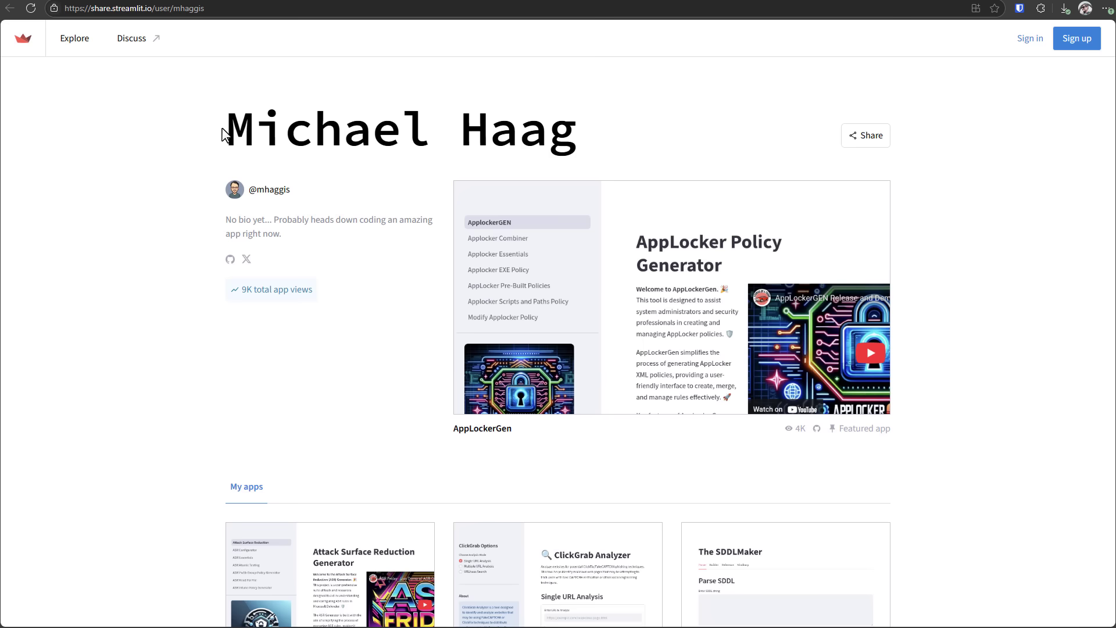
pyautogui.moveTo(223, 132); pyautogui.dragTo(602, 150)
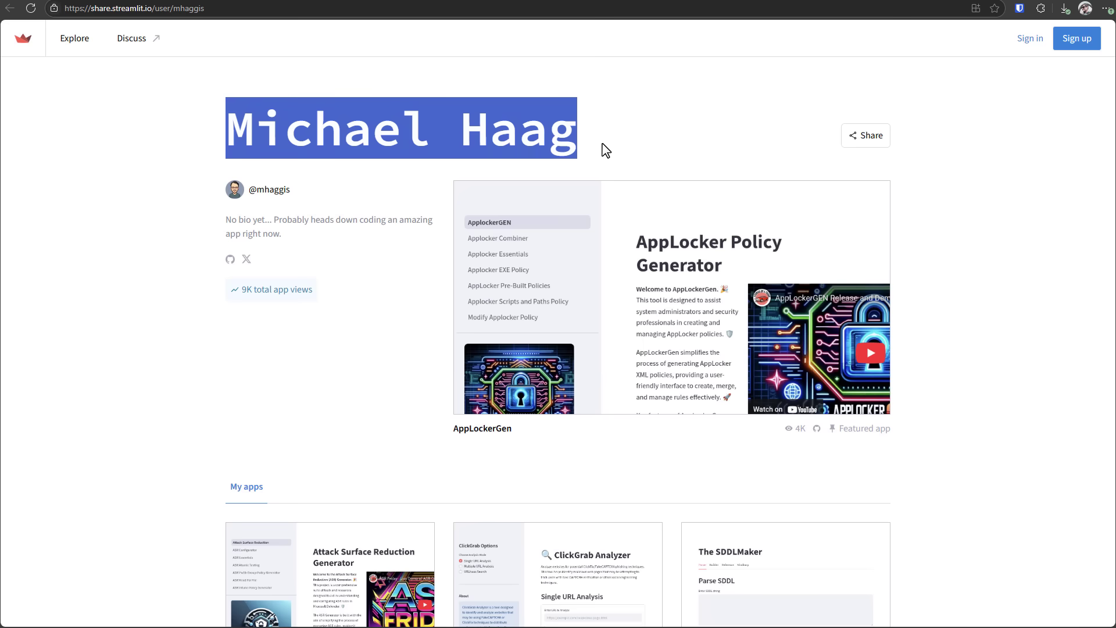
pyautogui.click(604, 150)
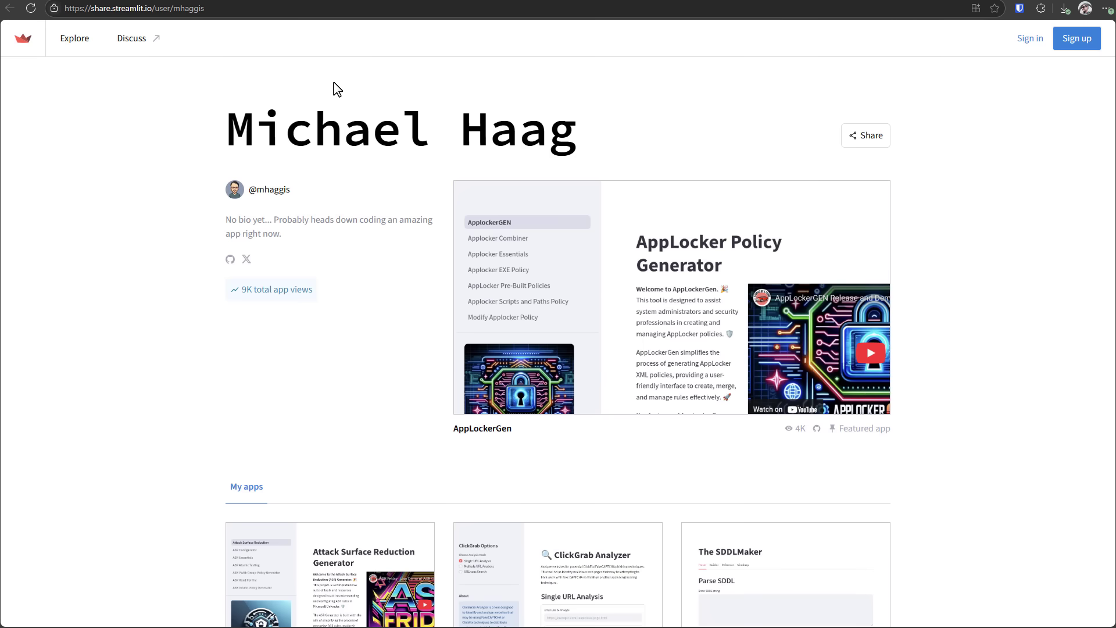
pyautogui.scroll(-5, 336, 90)
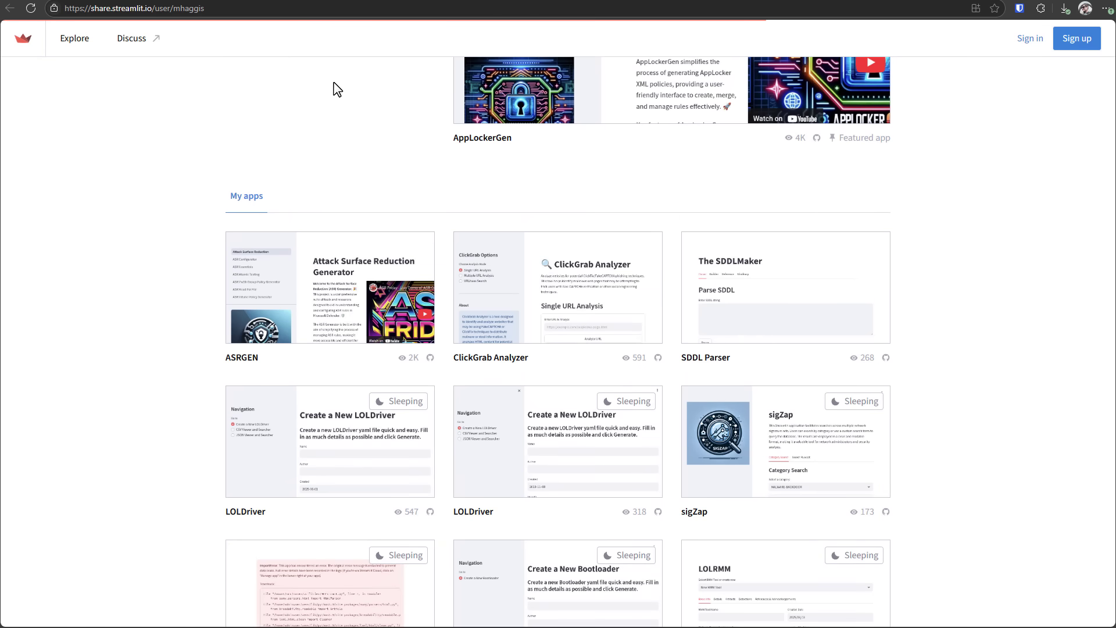
pyautogui.scroll(-2, 336, 90)
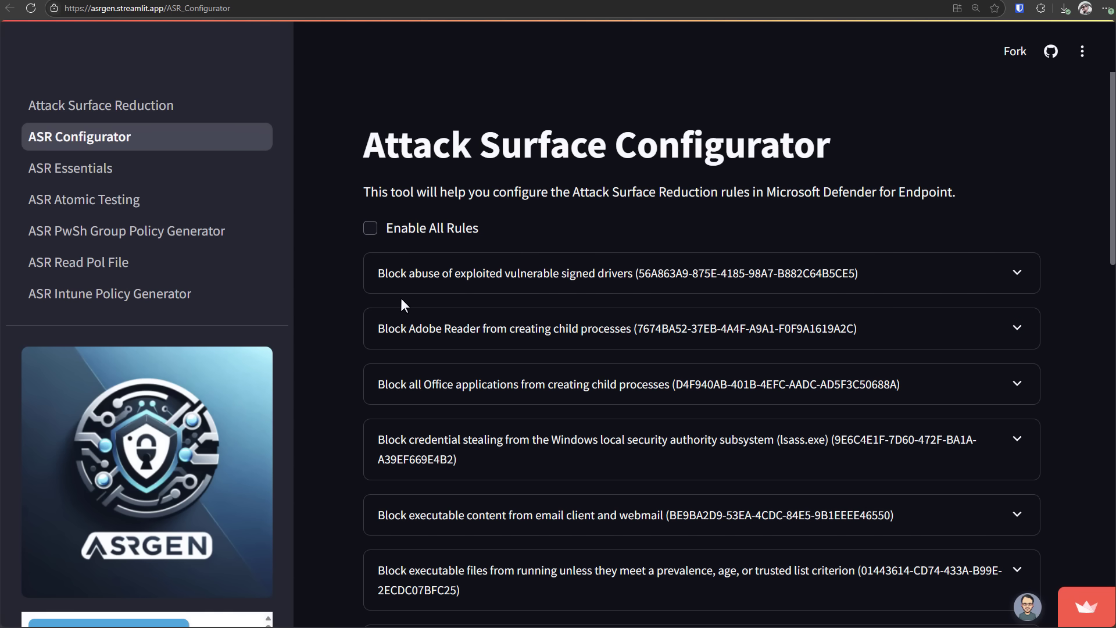
# Scroll down through the ASR rules list to Generate Command, then back up toward the top
pyautogui.scroll(-6, 401, 299)
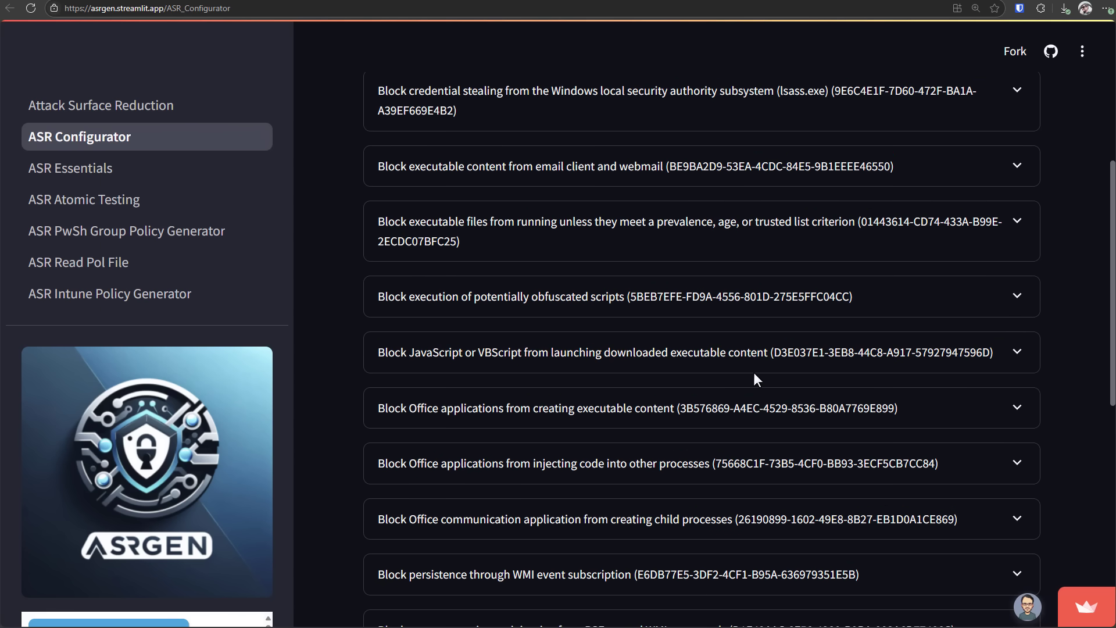
pyautogui.scroll(-2, 754, 374)
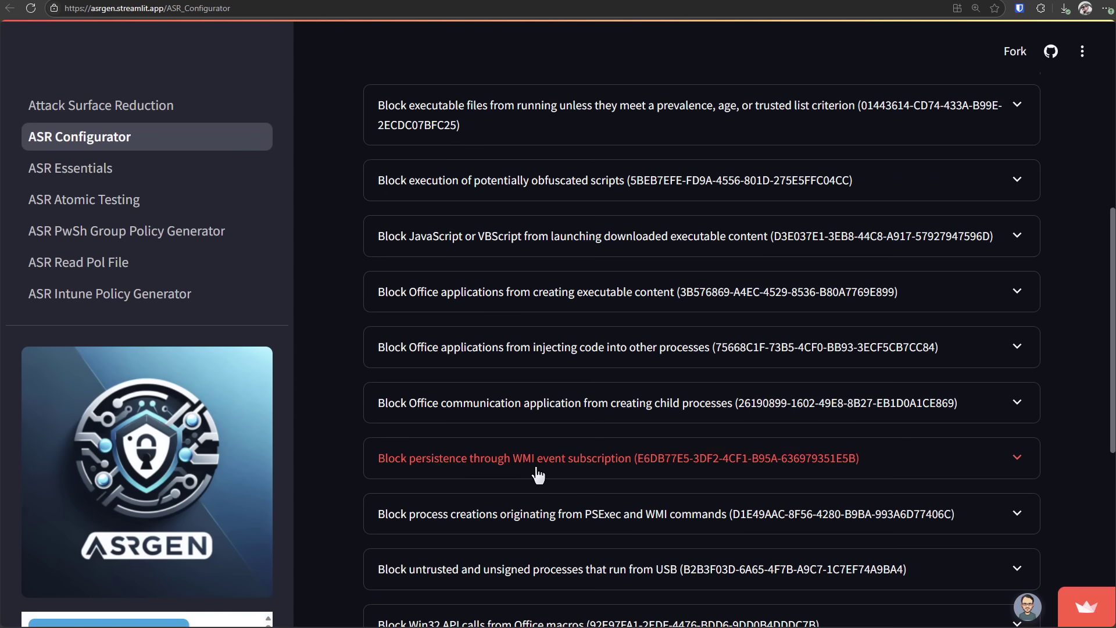
pyautogui.scroll(-2, 537, 475)
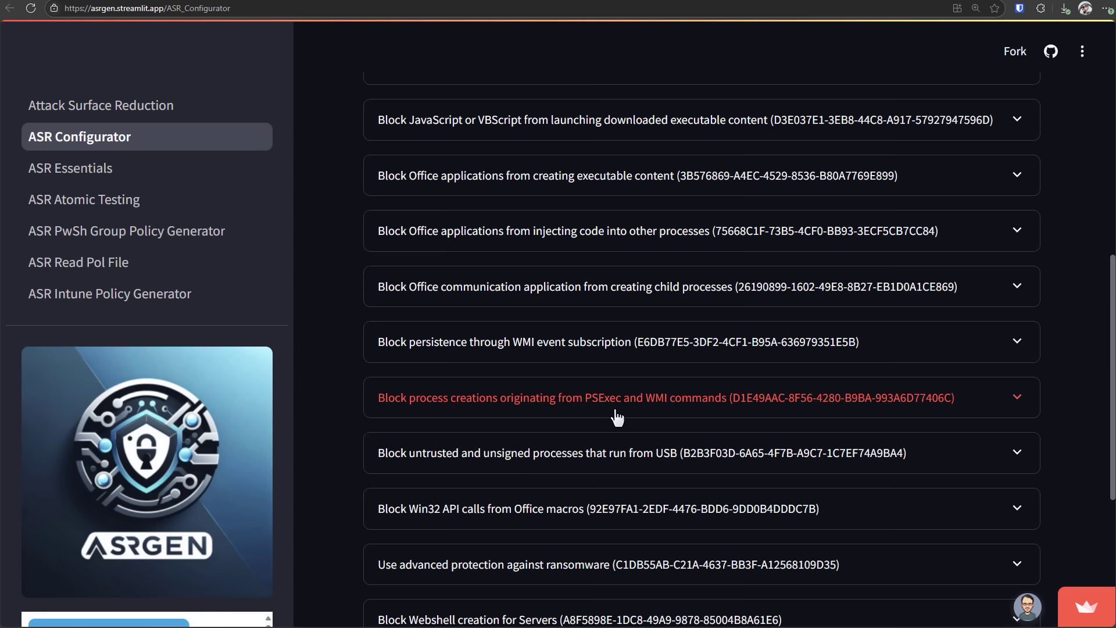
pyautogui.scroll(-2, 616, 416)
pyautogui.scroll(-3, 582, 395)
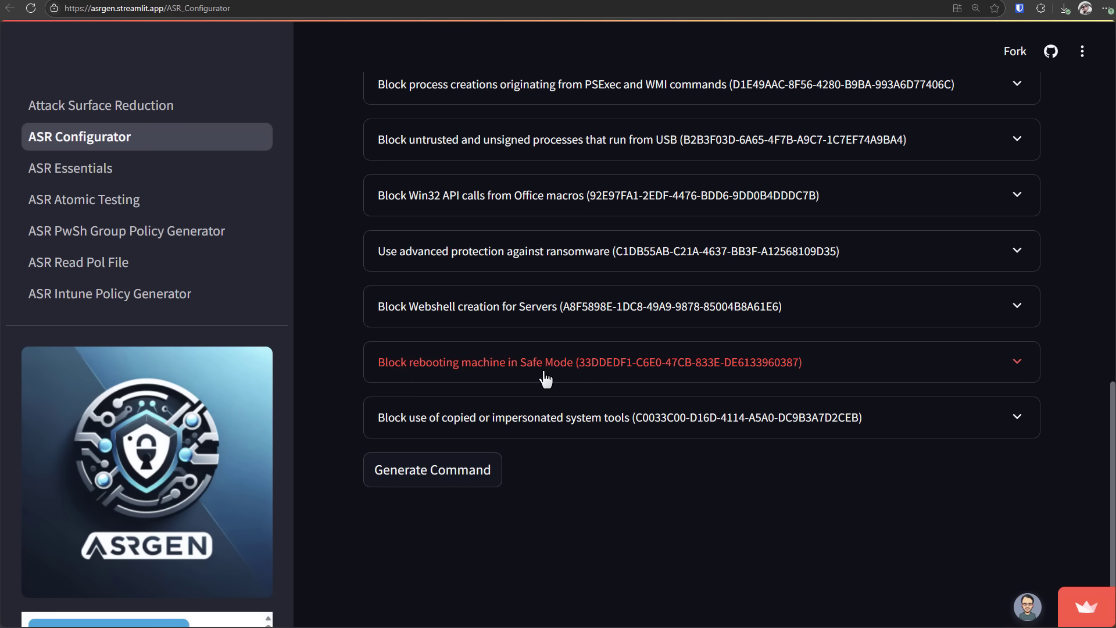
pyautogui.scroll(15, 545, 377)
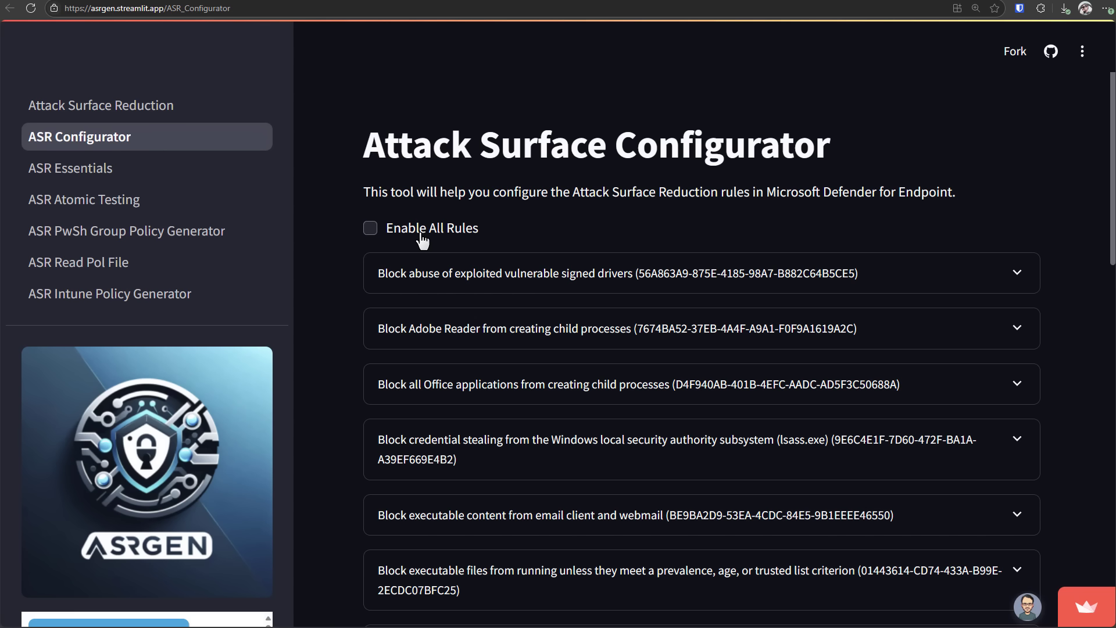
# Tick Enable All Rules, then select the generated script from $asrRuleIds through the foreach loop
pyautogui.click(422, 240)
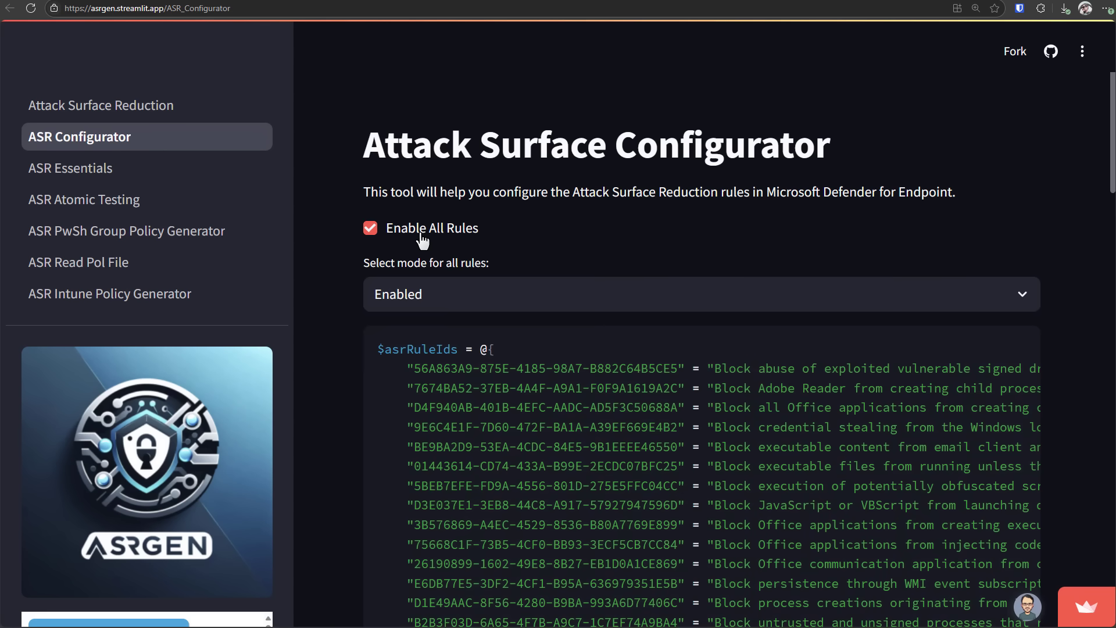
pyautogui.scroll(-4, 423, 240)
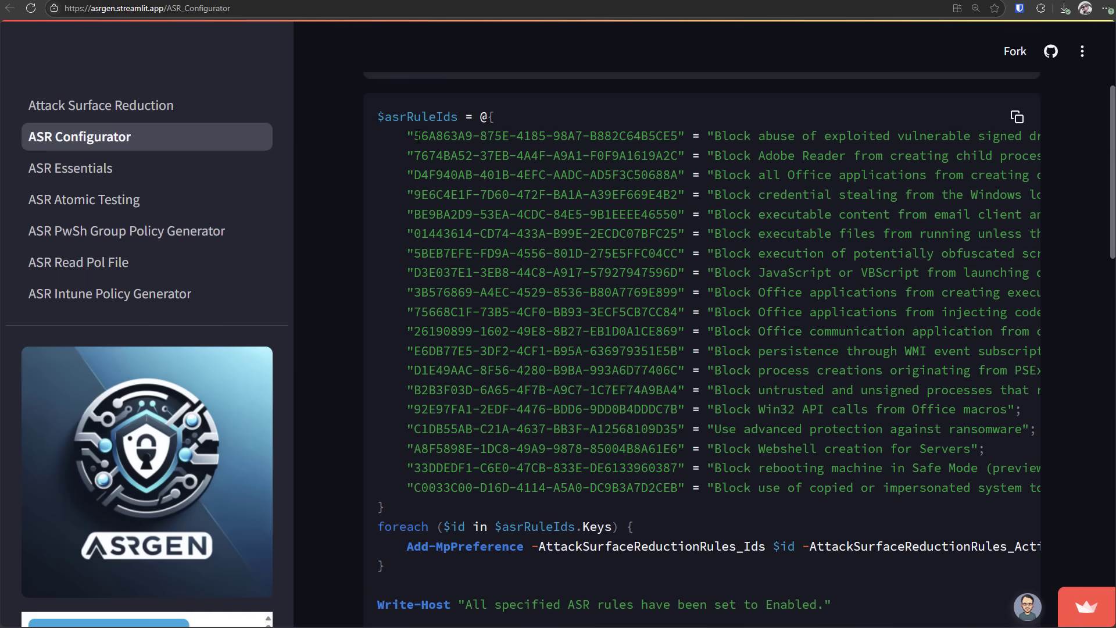
pyautogui.moveTo(416, 135); pyautogui.dragTo(677, 148)
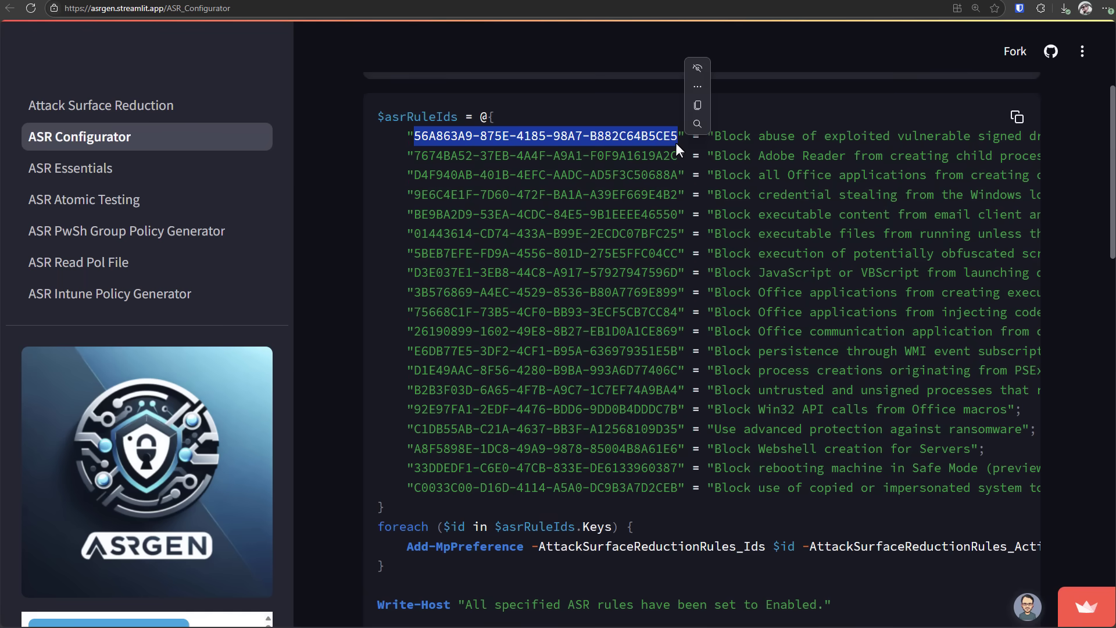
pyautogui.click(678, 142)
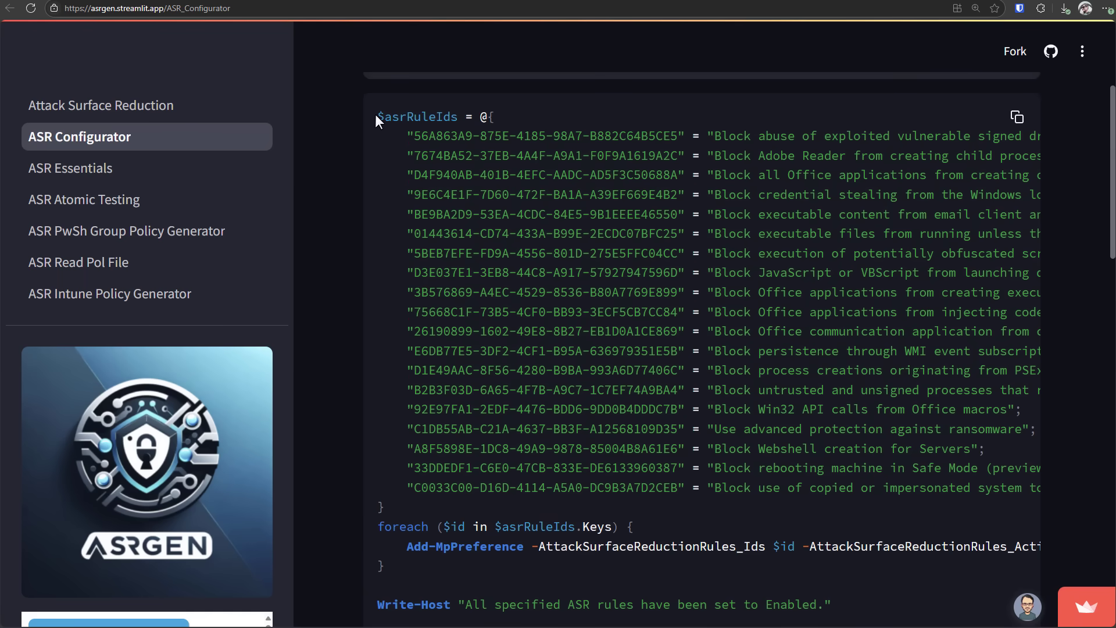
pyautogui.moveTo(379, 117); pyautogui.dragTo(650, 450)
pyautogui.scroll(-2, 523, 175)
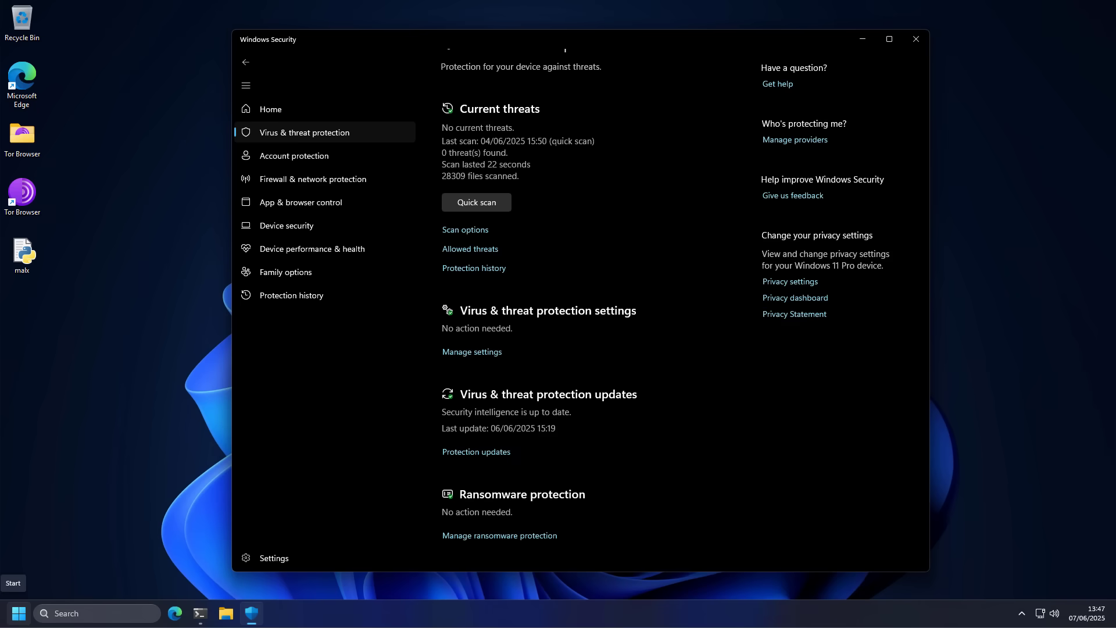
# Close the Windows Security window
pyautogui.click(914, 38)
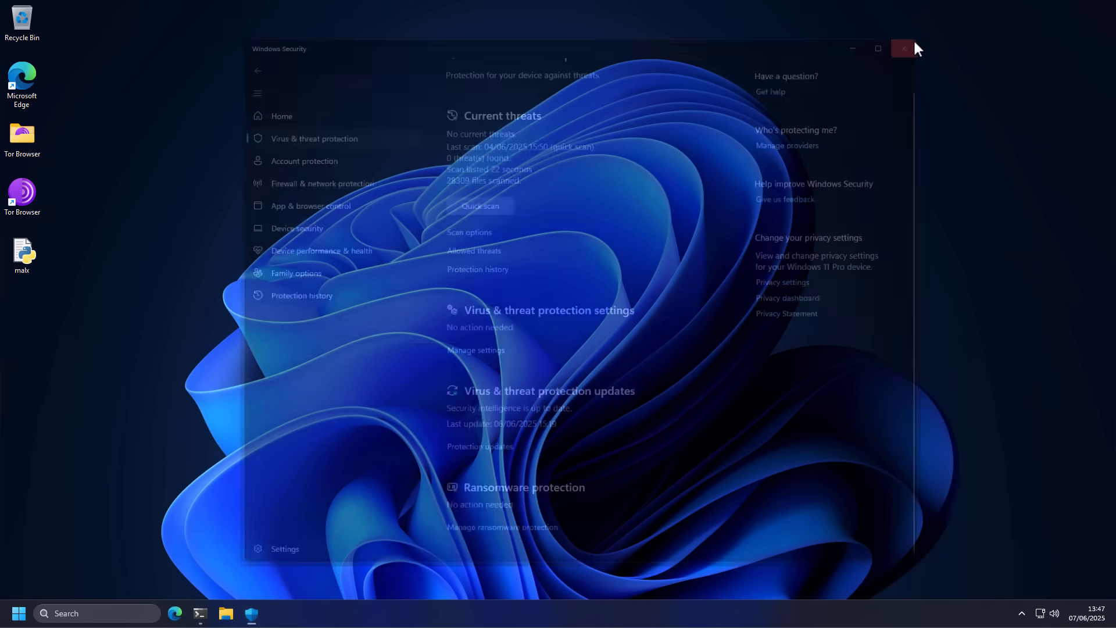
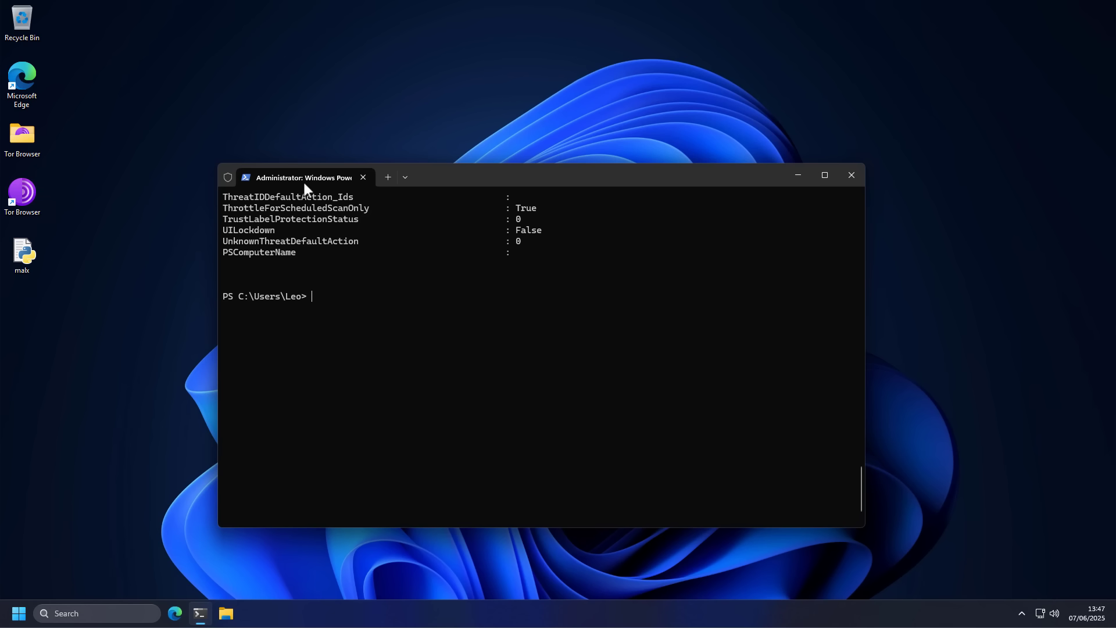
# Launch Windows Terminal with administrator rights from the Start menu
pyautogui.click(21, 611)
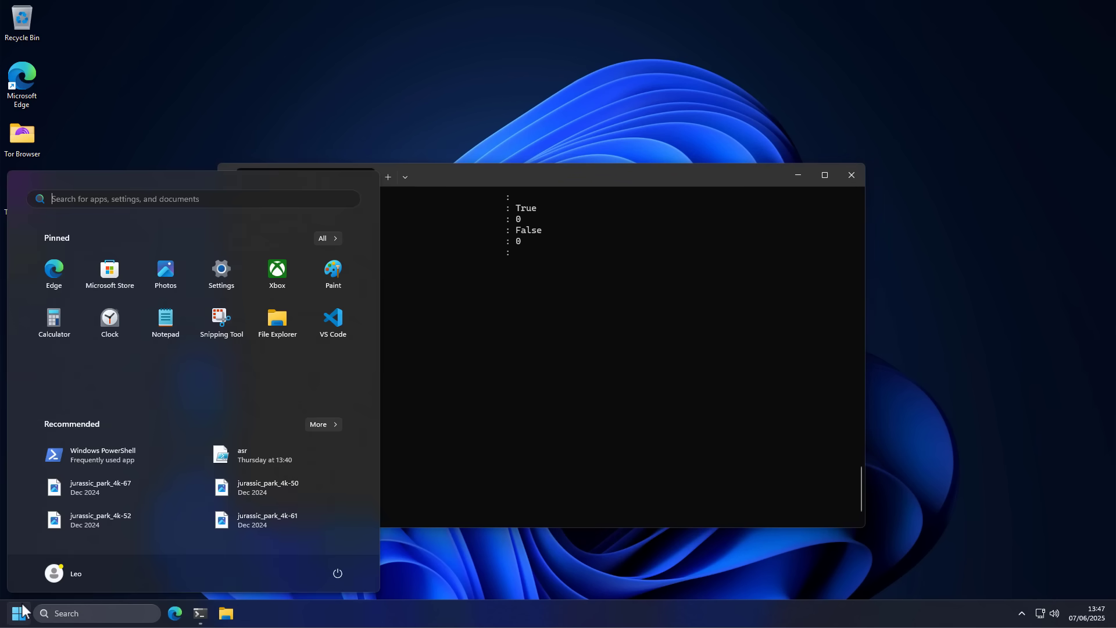
pyautogui.write('ter')
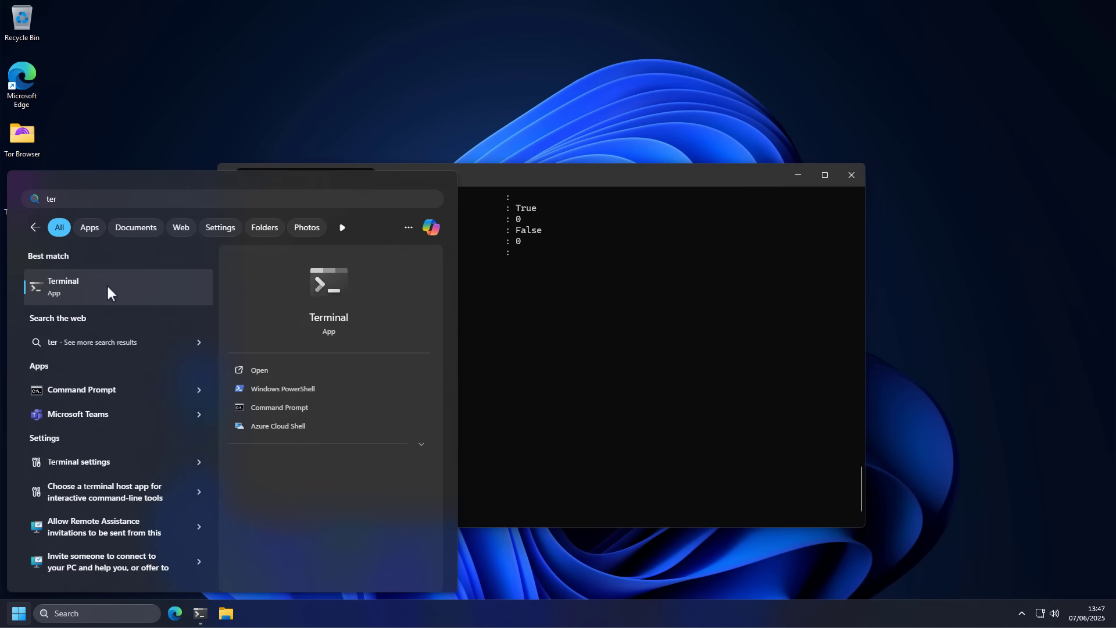
pyautogui.rightClick(108, 292)
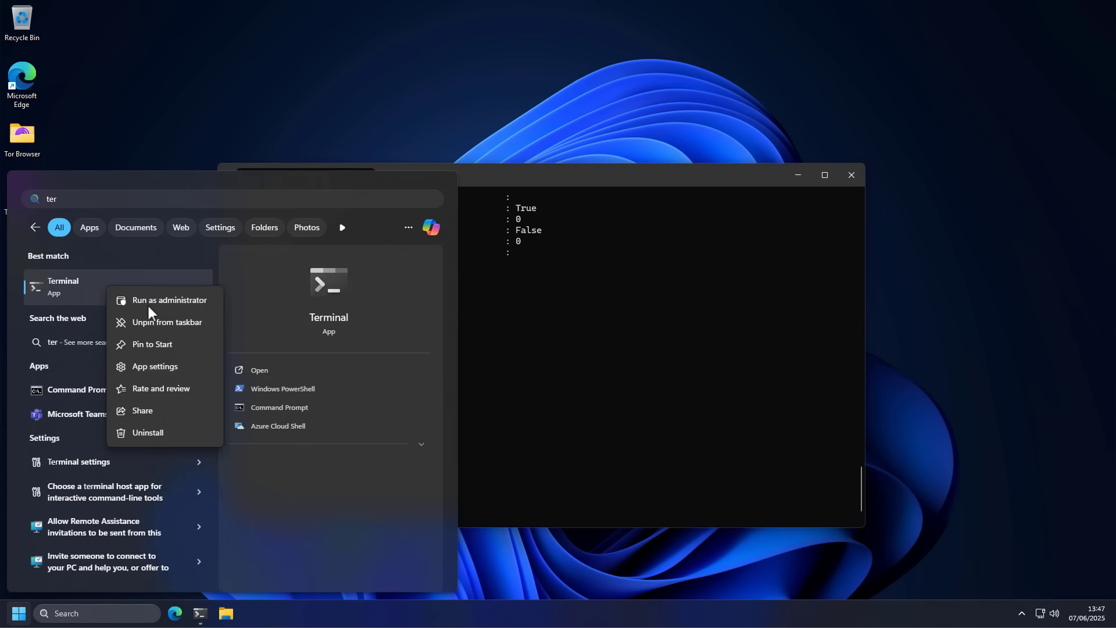
pyautogui.click(197, 301)
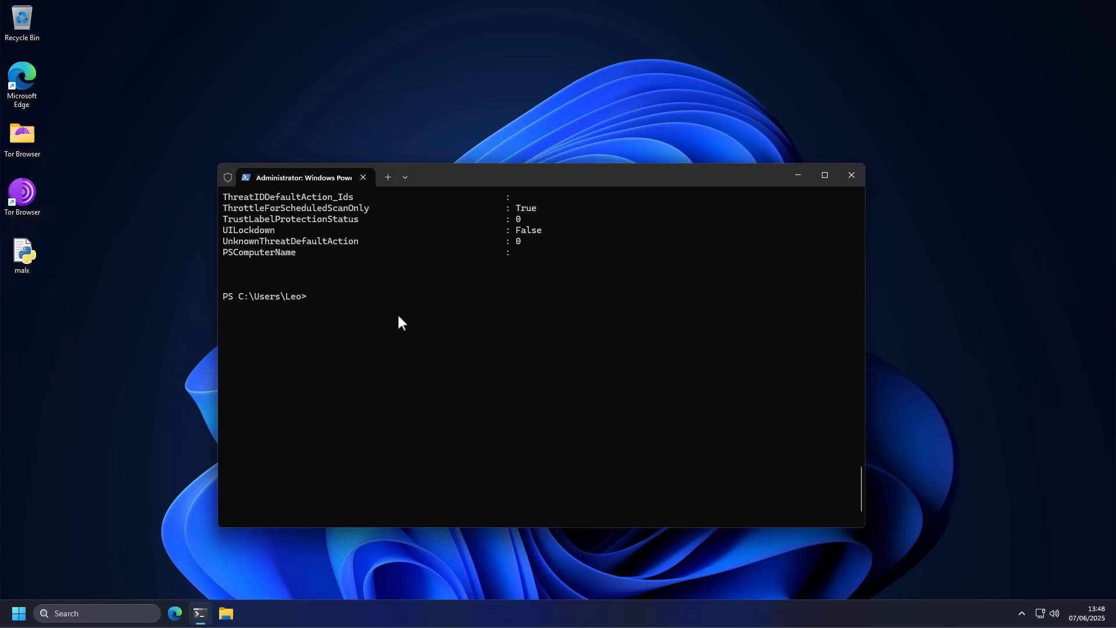
# Run the pasted $asrRuleIds script, then check AttackSurfaceReductionRules_Ids in Get-MpPreference output
pyautogui.hotkey('ctrl', 'v')
pyautogui.press('Return')
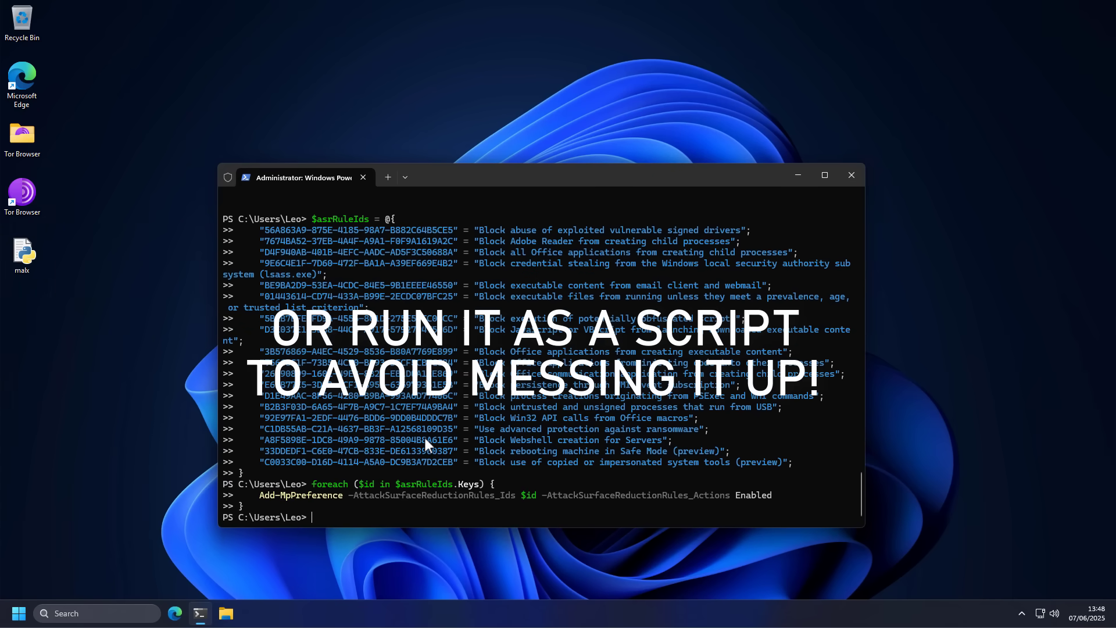
pyautogui.press('Up')
pyautogui.press('Up')
pyautogui.press('Up')
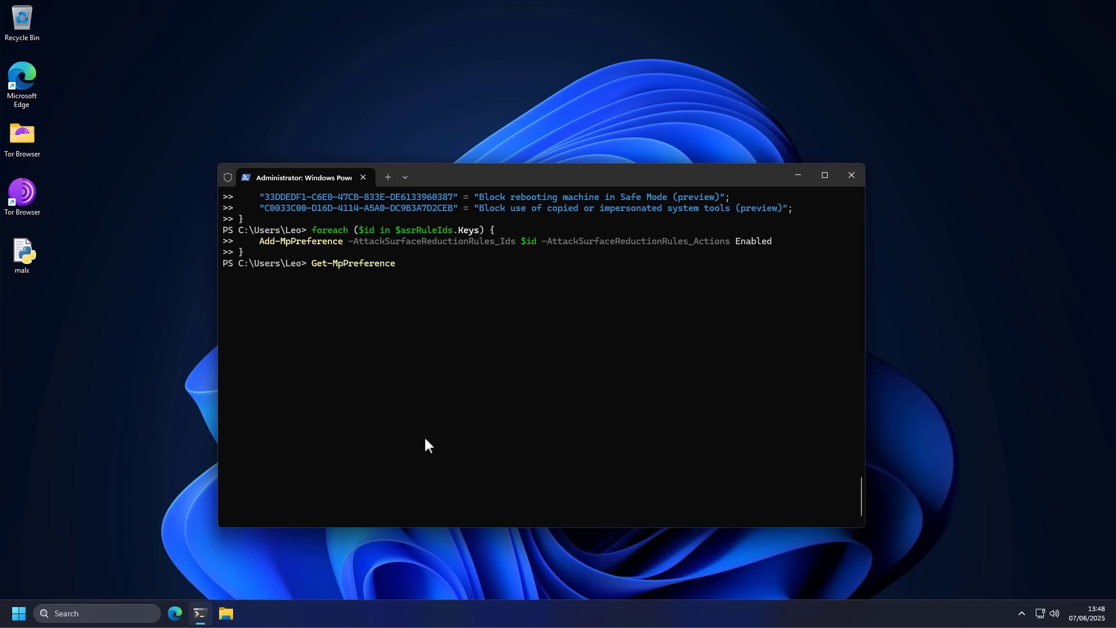
pyautogui.press('Return')
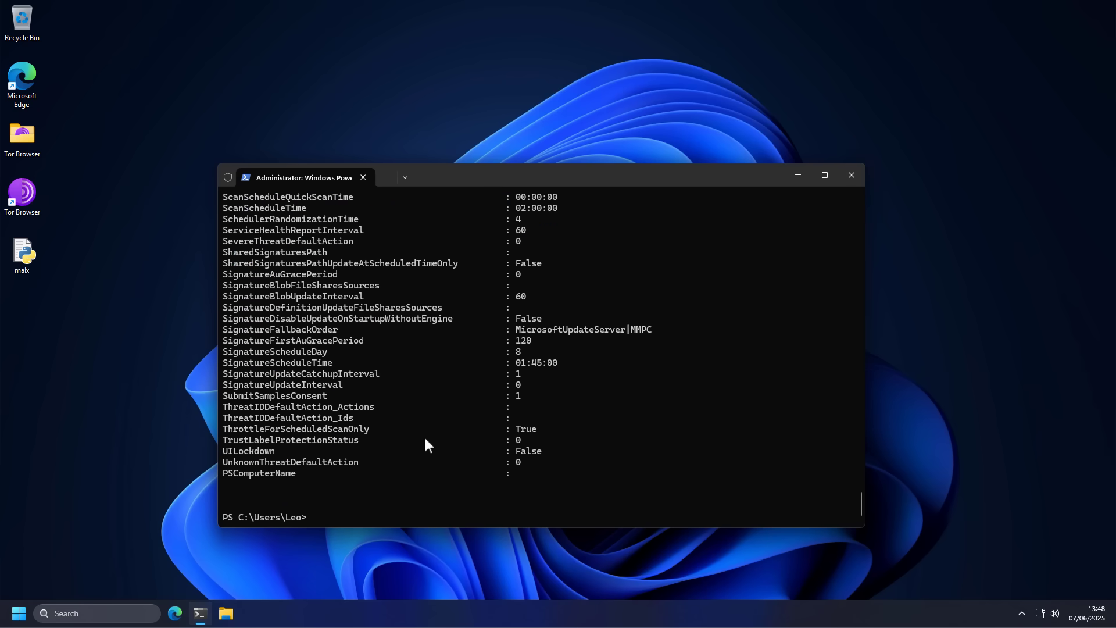
pyautogui.scroll(13, 419, 437)
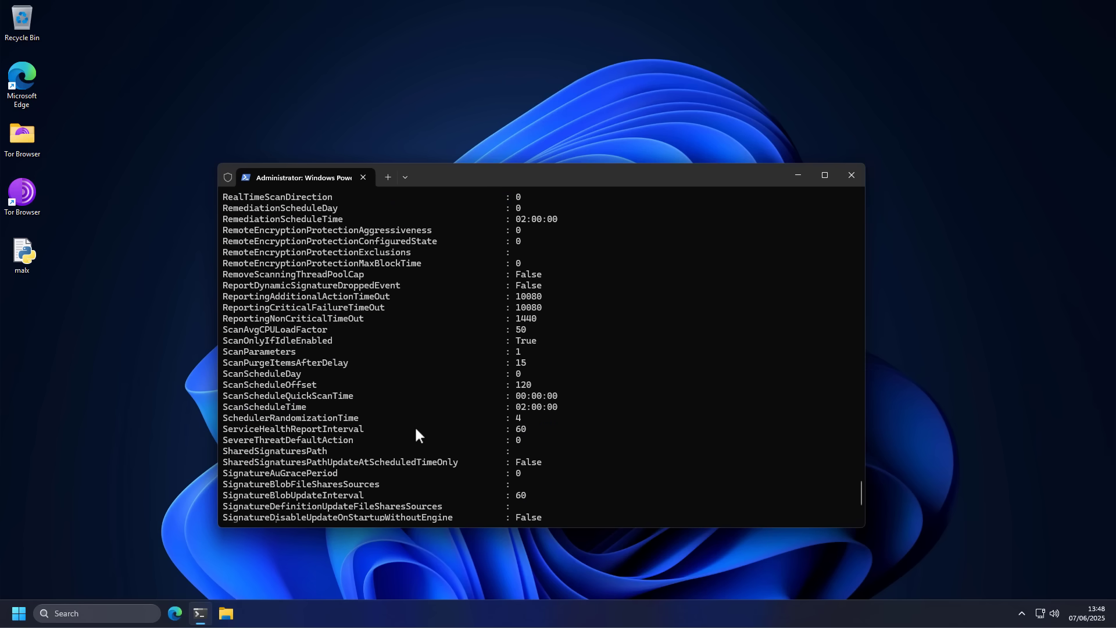
pyautogui.scroll(20, 416, 434)
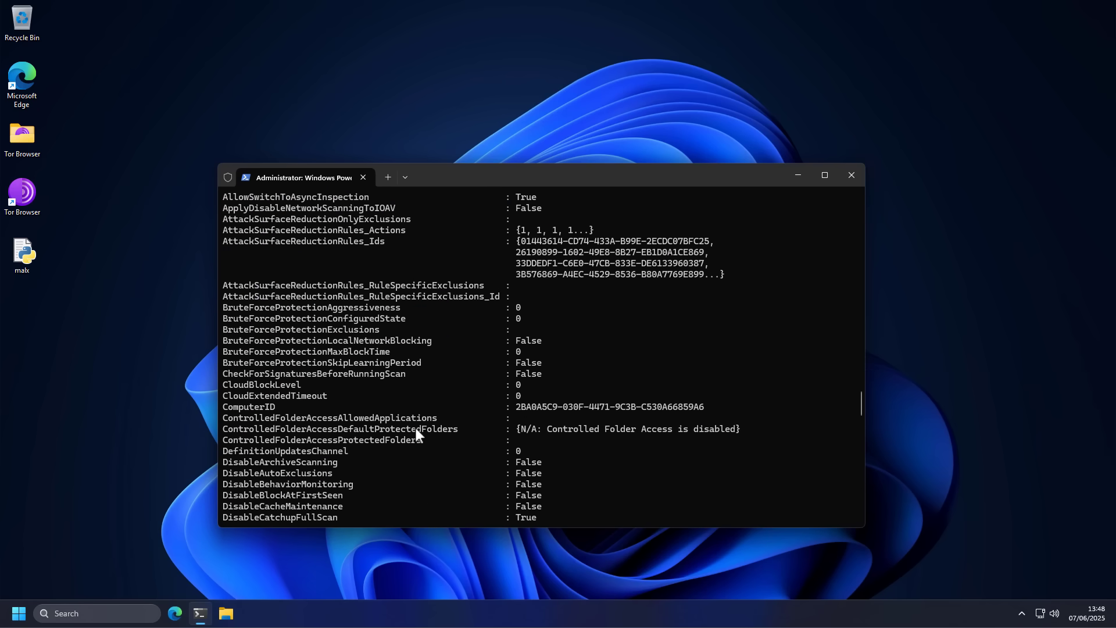
pyautogui.scroll(4, 416, 428)
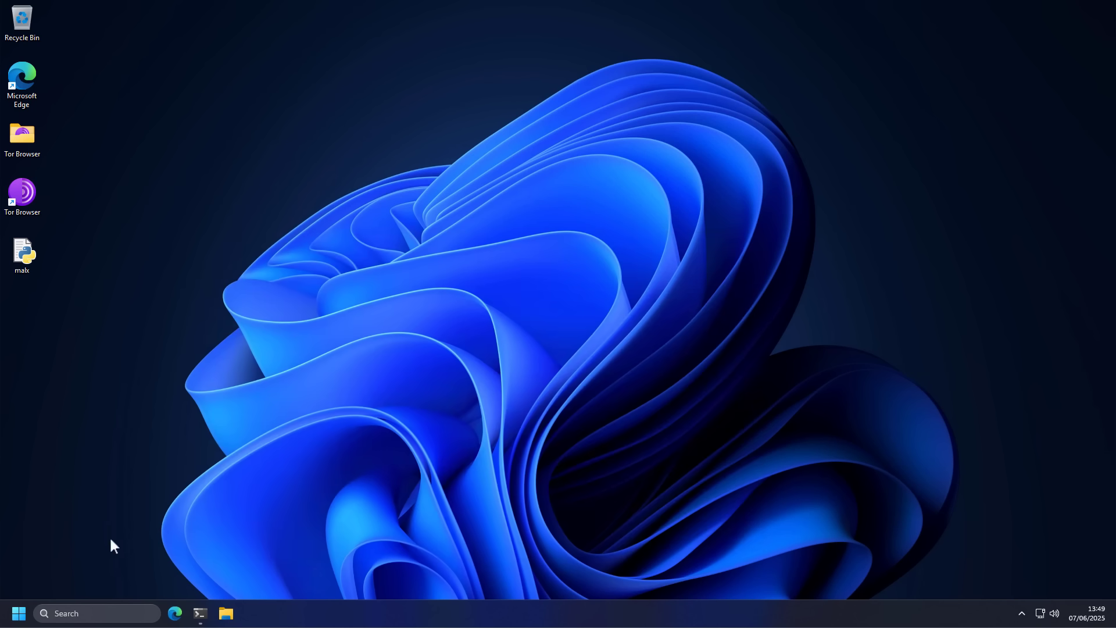
# Launch gpedit, maximize the Group Policy Editor and widen its tree pane
pyautogui.click(19, 613)
pyautogui.write('gpedit')
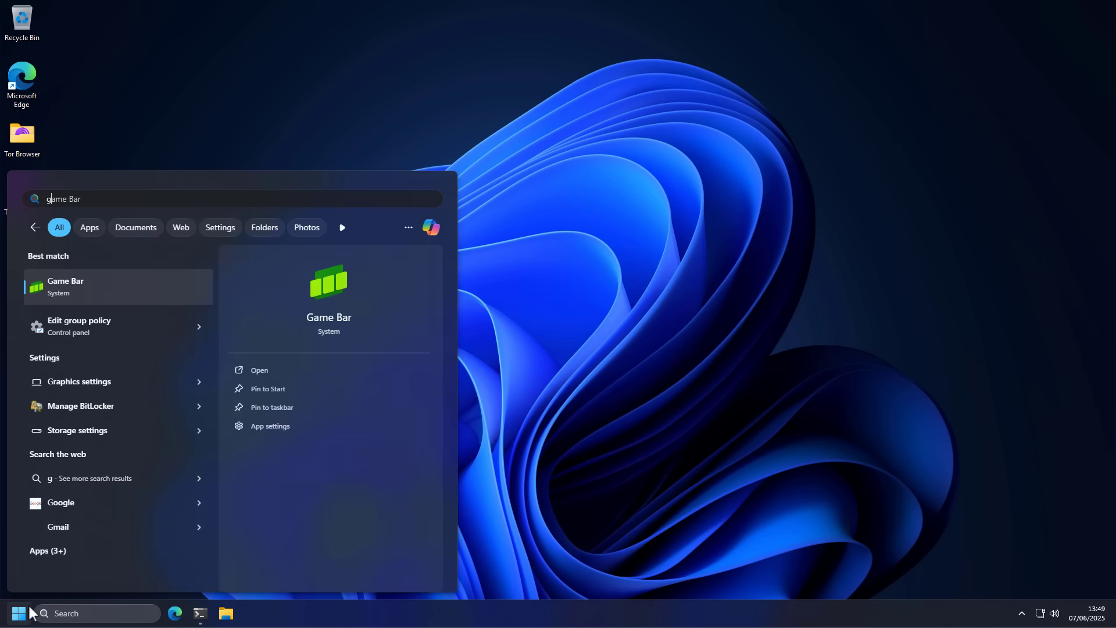
pyautogui.press('Return')
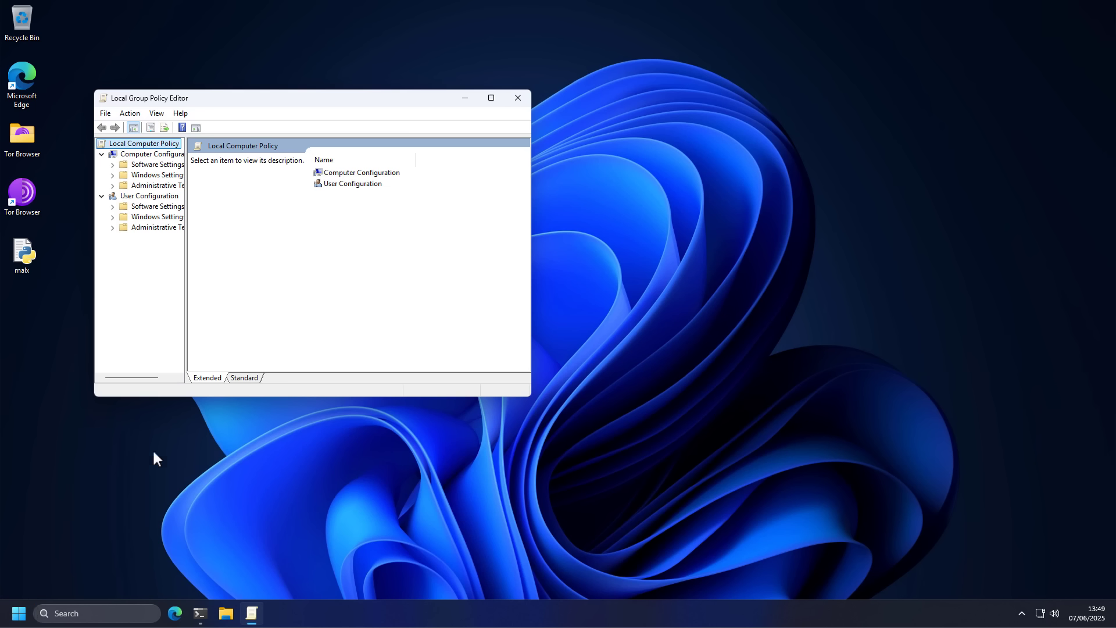
pyautogui.doubleClick(309, 100)
pyautogui.moveTo(91, 189); pyautogui.dragTo(201, 184)
# Navigate to Microsoft Defender Exploit Guard > Attack Surface Reduction and open Configure Attack Surface Reduction rules
pyautogui.doubleClick(71, 91)
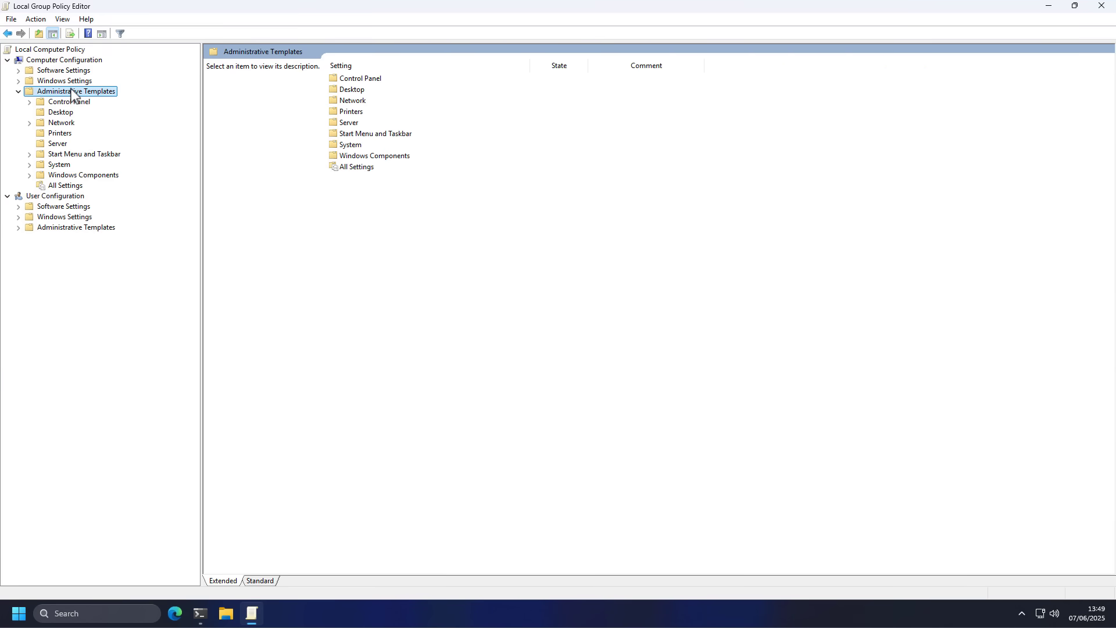
pyautogui.doubleClick(64, 177)
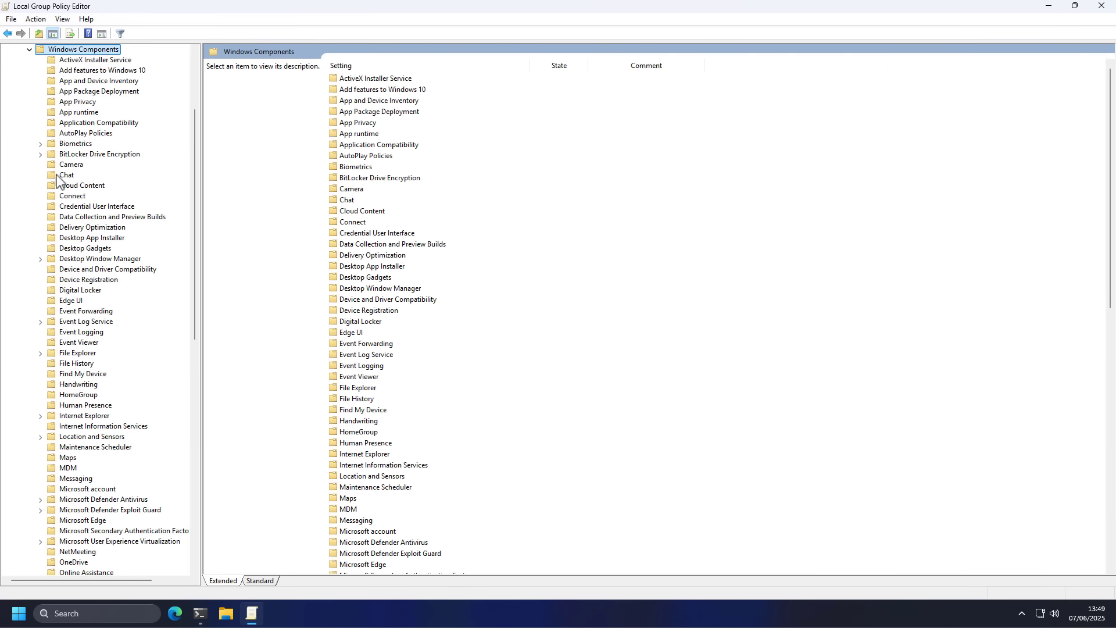
pyautogui.click(110, 511)
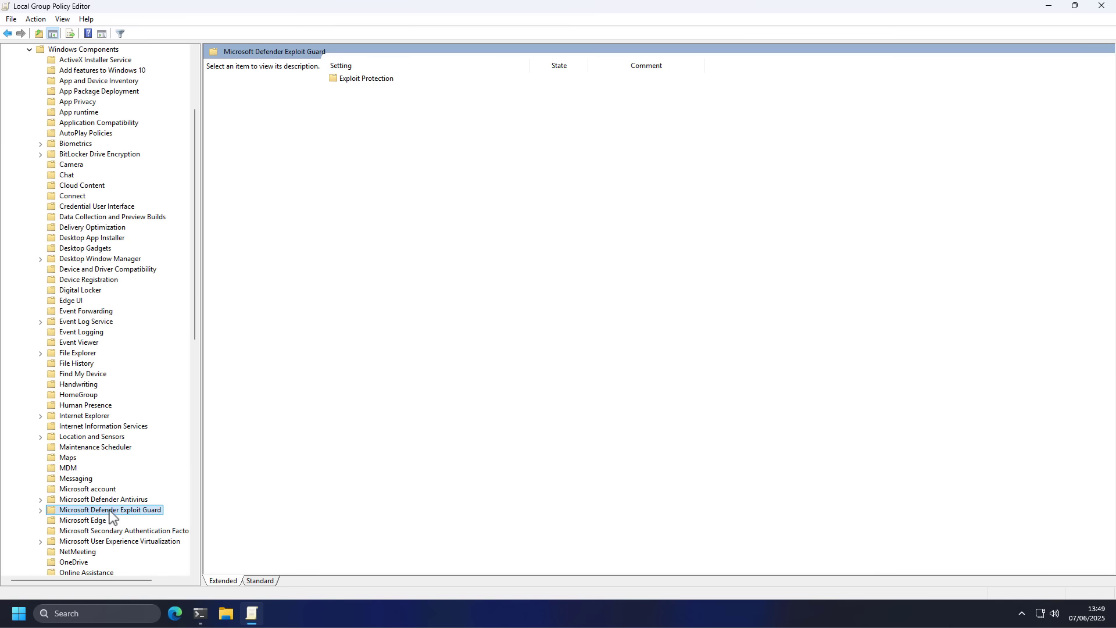
pyautogui.doubleClick(345, 79)
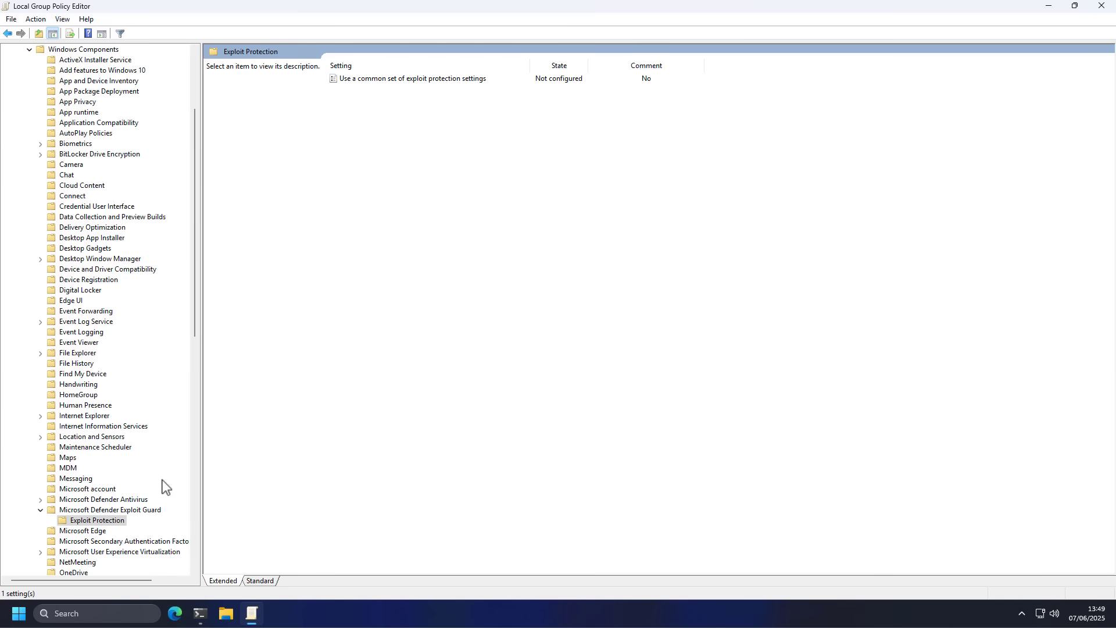
pyautogui.doubleClick(98, 500)
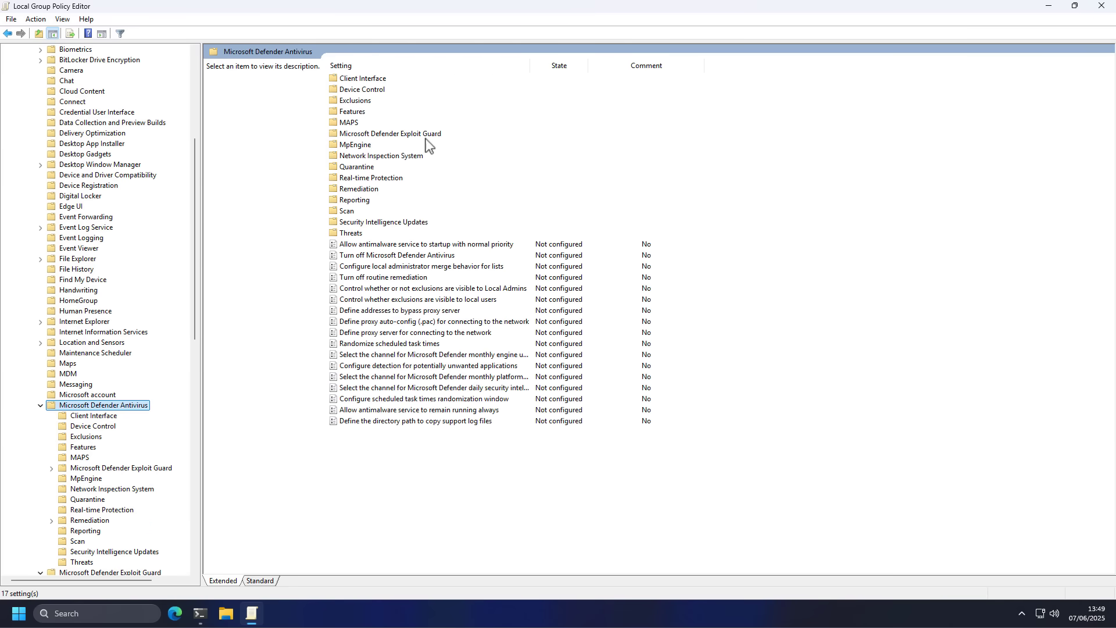
pyautogui.click(412, 136)
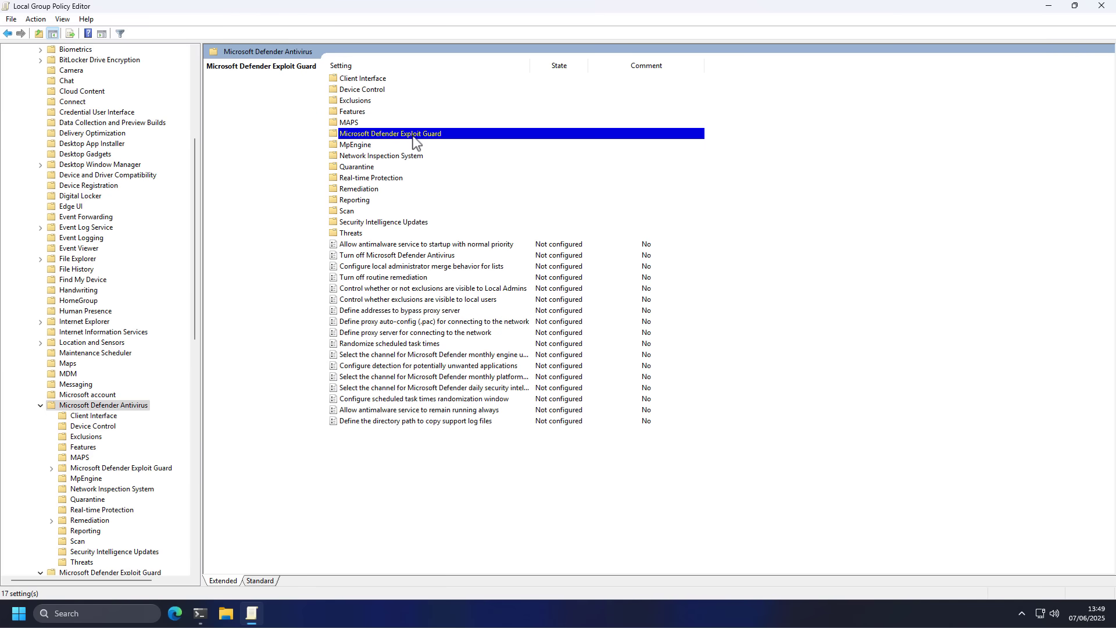
pyautogui.doubleClick(412, 136)
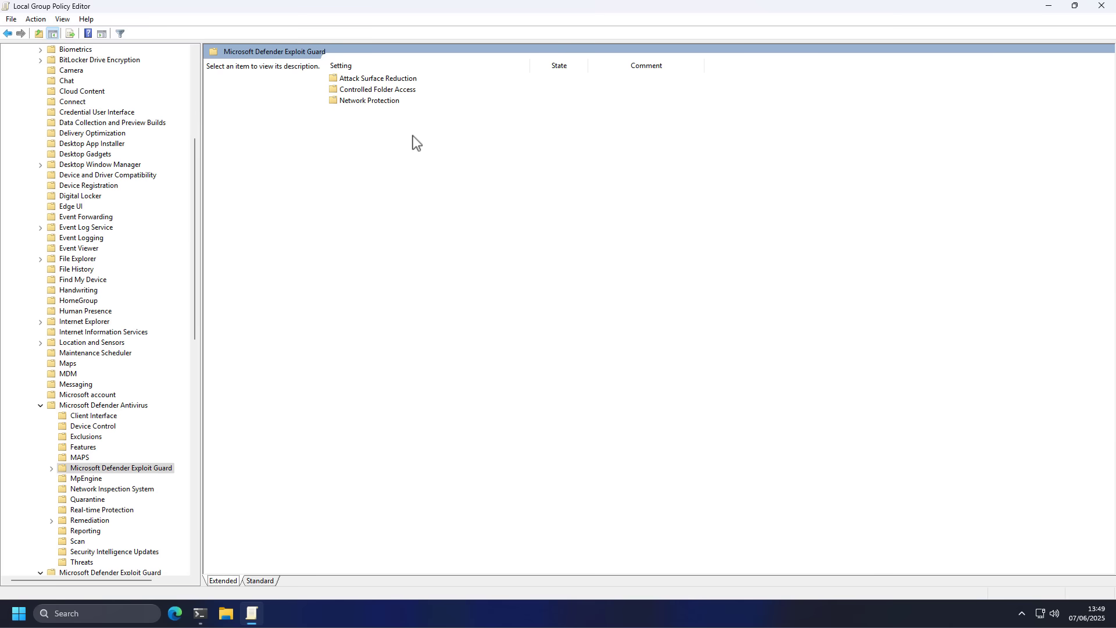
pyautogui.doubleClick(367, 80)
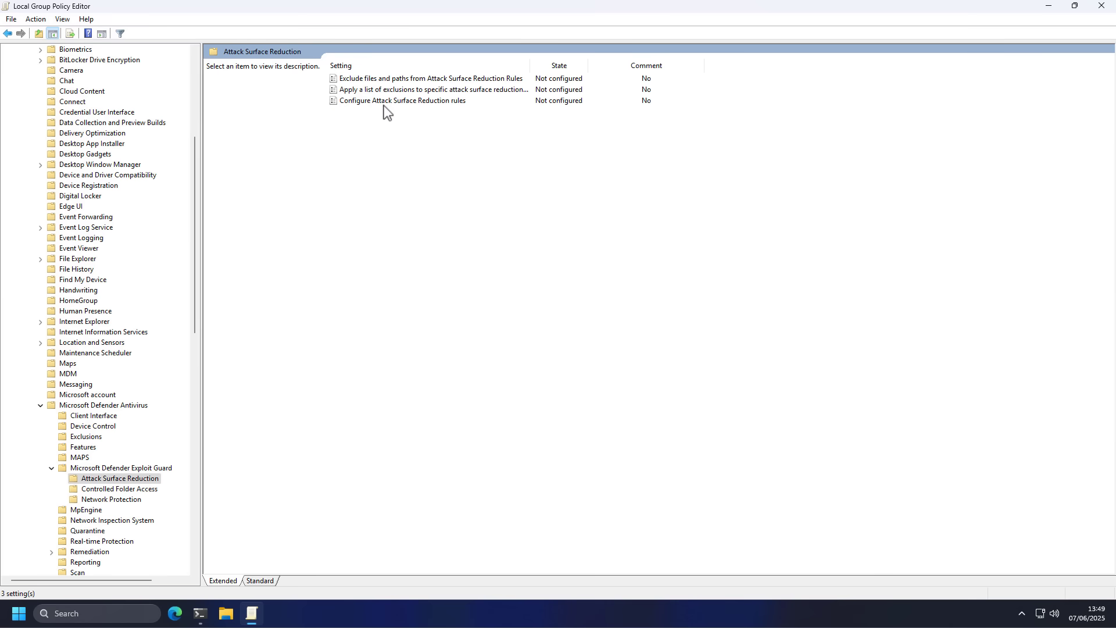
pyautogui.doubleClick(439, 103)
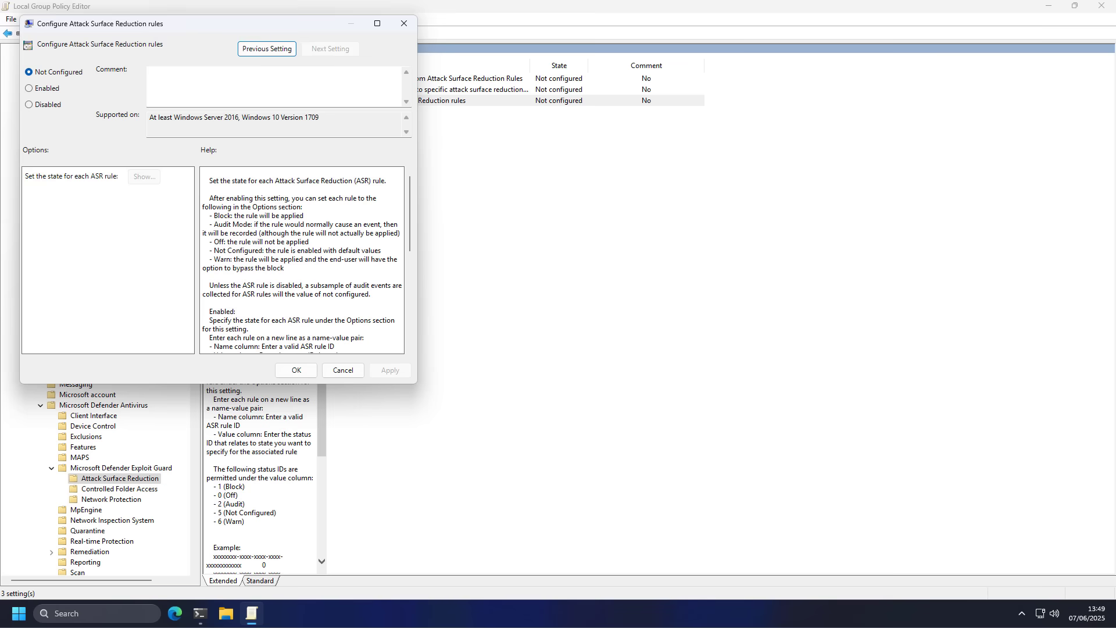
# Enable the ASR rules policy and try entering 'Block' in the rule table, then cancel without saving
pyautogui.click(305, 176)
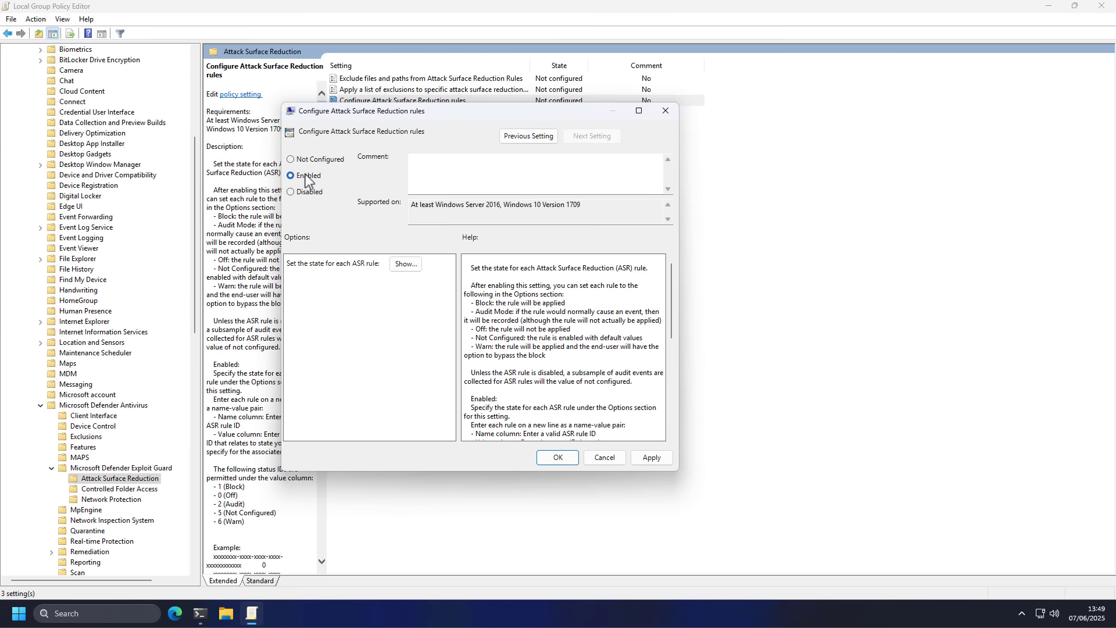
pyautogui.click(405, 264)
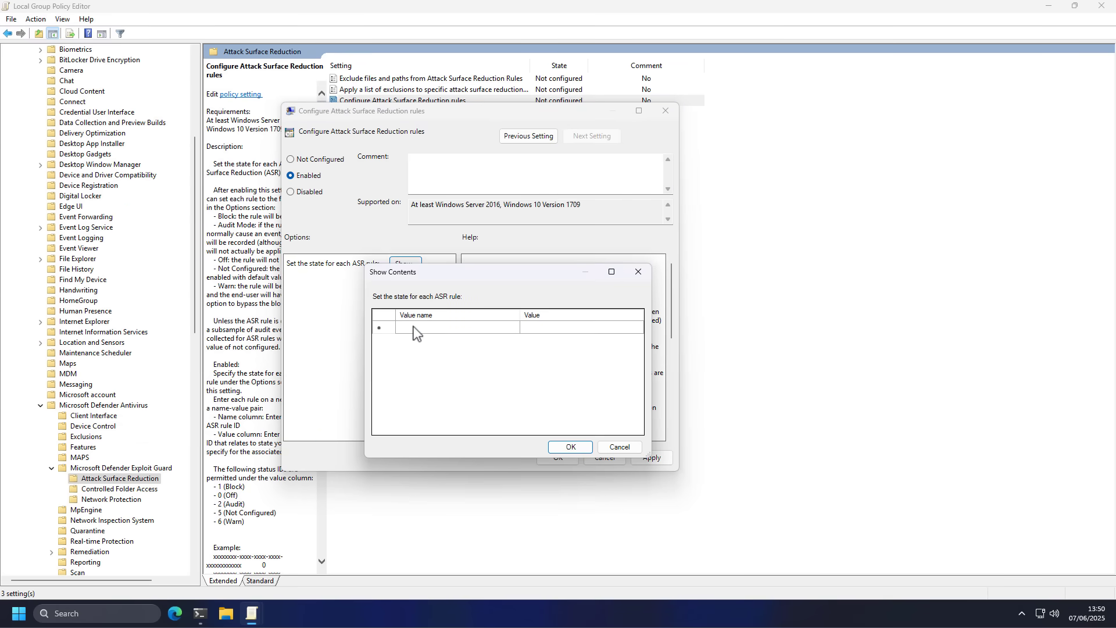
pyautogui.click(557, 328)
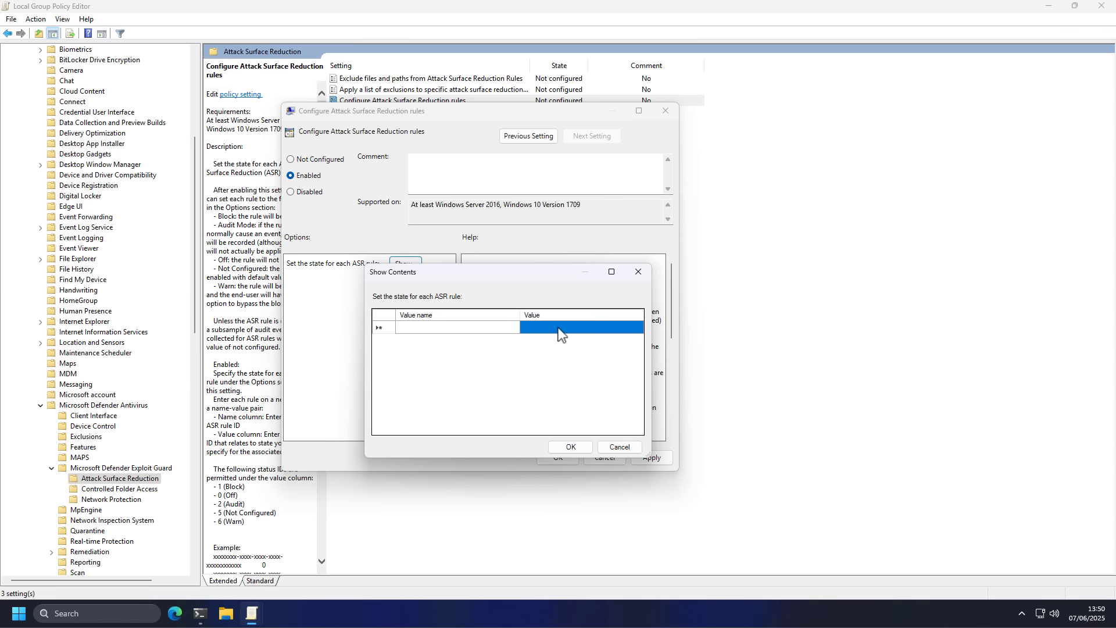
pyautogui.moveTo(543, 330); pyautogui.dragTo(447, 329)
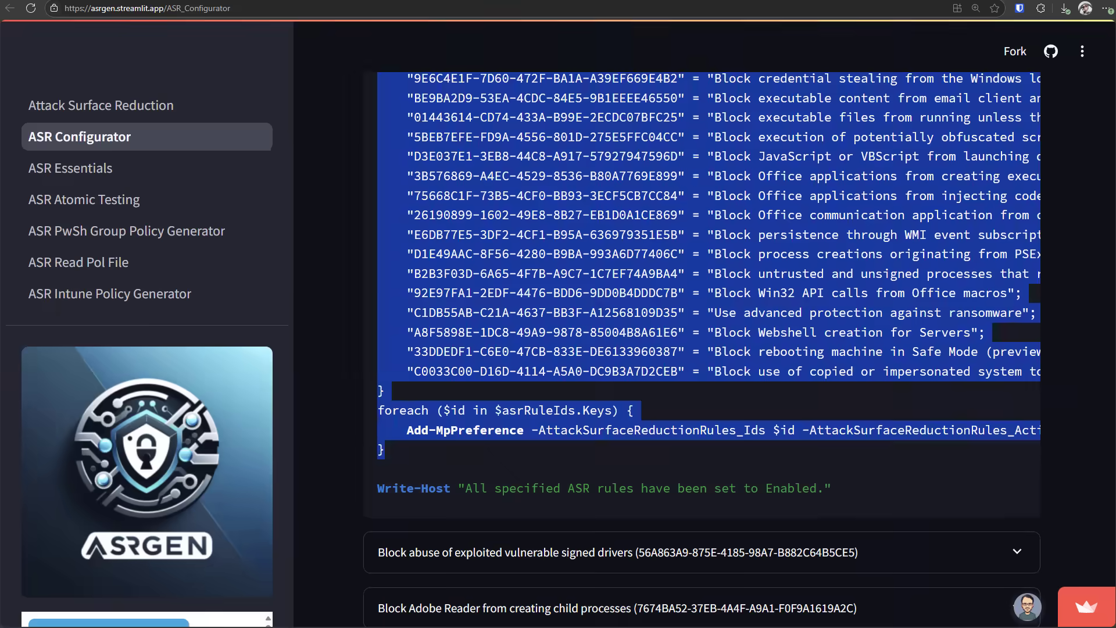
pyautogui.click(593, 331)
pyautogui.moveTo(415, 368); pyautogui.dragTo(677, 372)
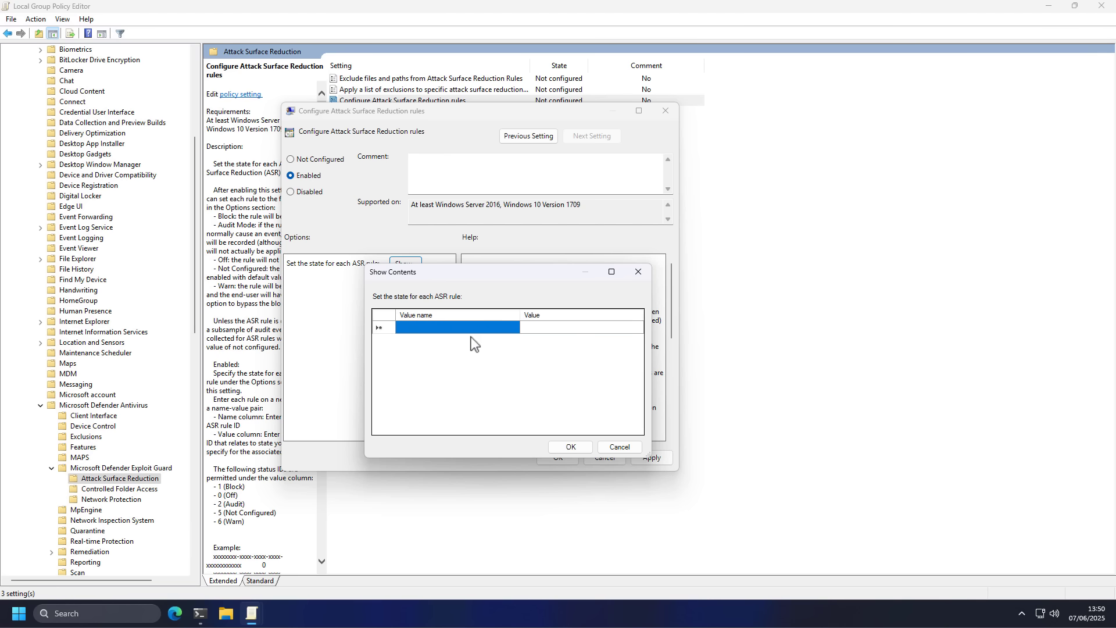
pyautogui.click(557, 330)
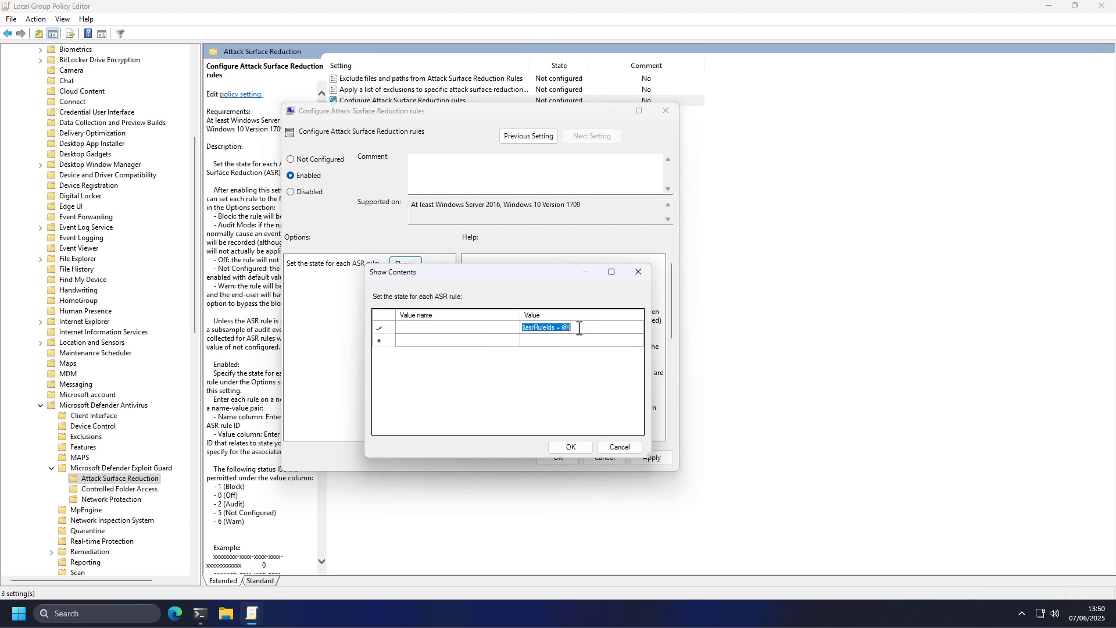
pyautogui.click(453, 326)
pyautogui.write('Block')
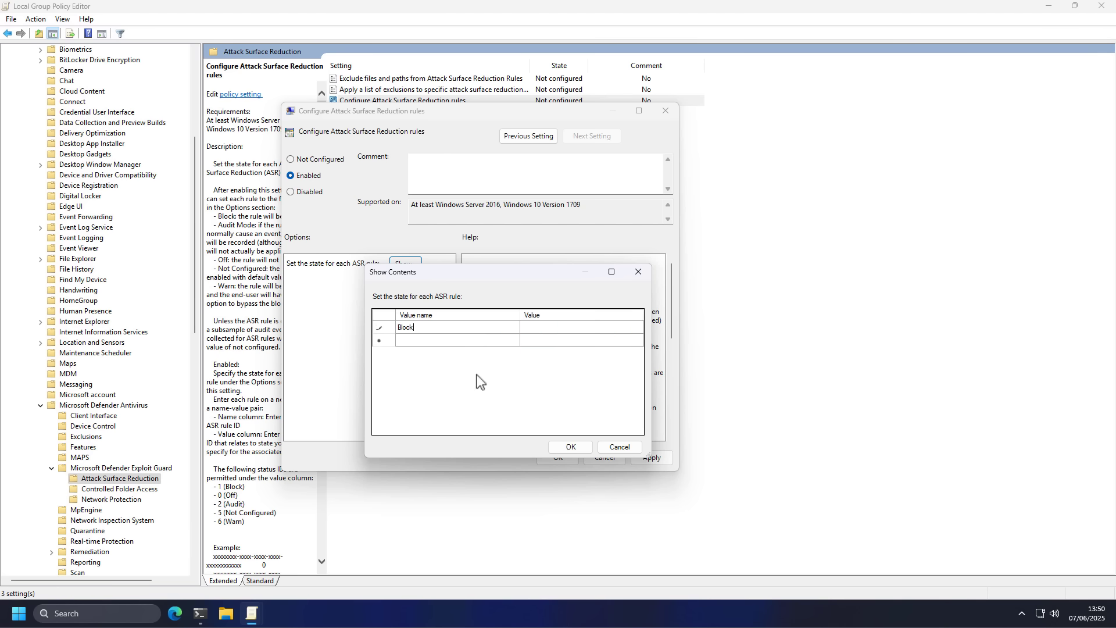
pyautogui.click(639, 451)
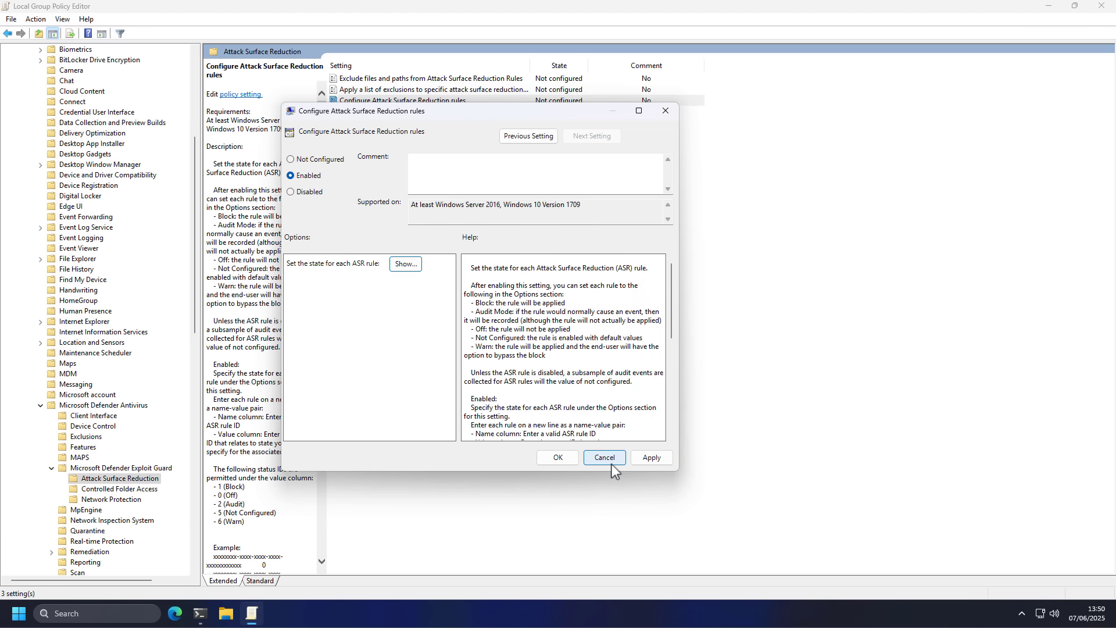
pyautogui.click(605, 458)
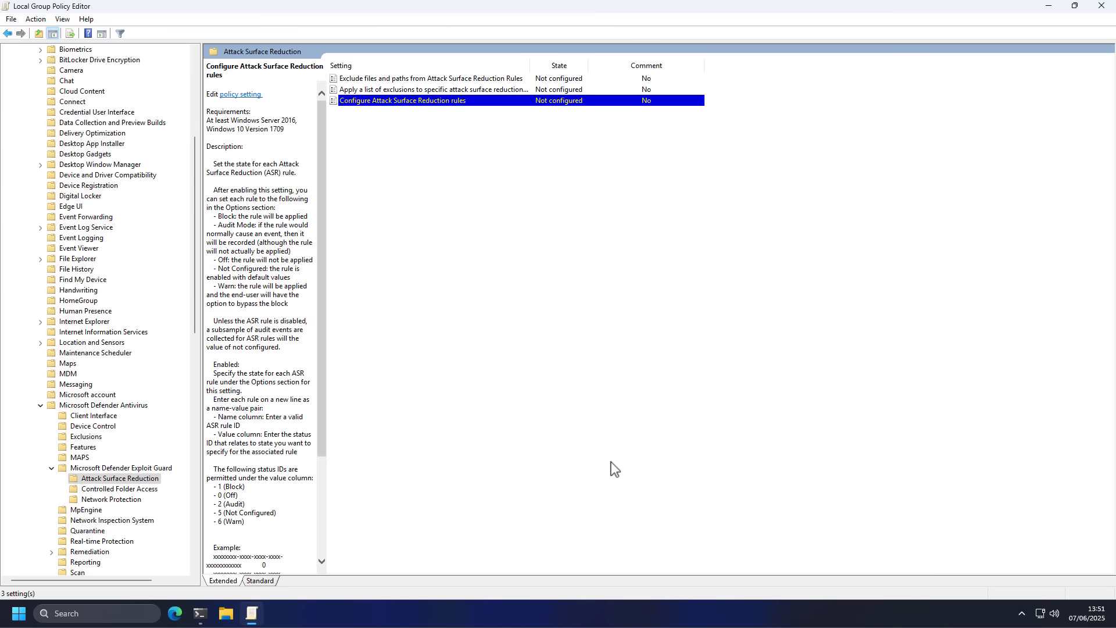
# Under MAPS, set Configure the 'Block at First Sight' feature to Enabled and apply it
pyautogui.click(80, 458)
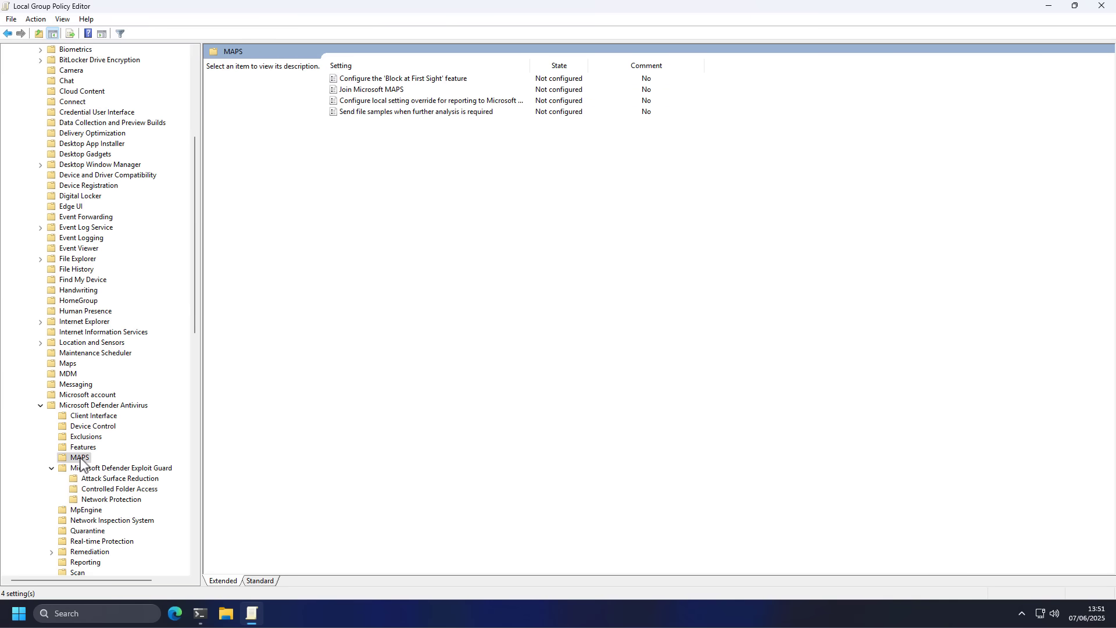
pyautogui.click(399, 83)
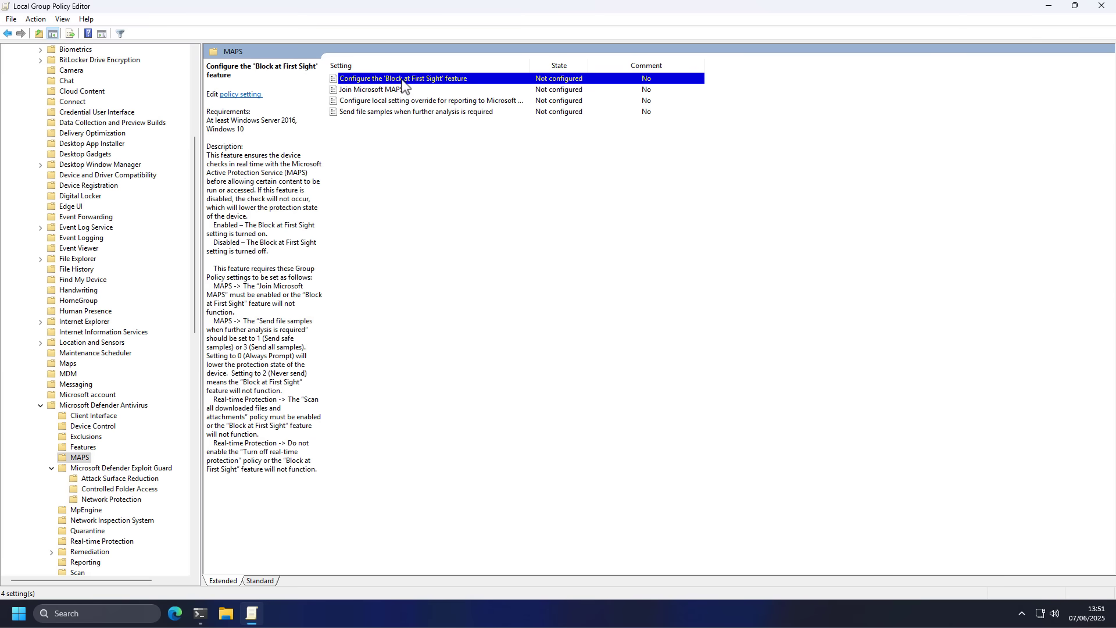
pyautogui.doubleClick(402, 82)
pyautogui.moveTo(323, 55); pyautogui.dragTo(600, 152)
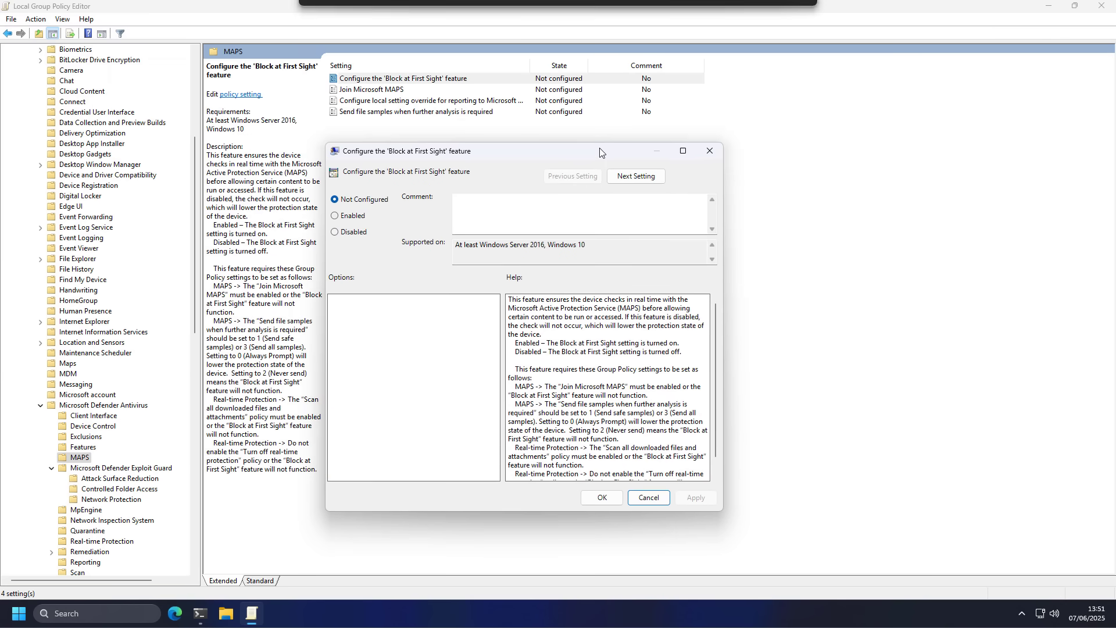
pyautogui.click(365, 223)
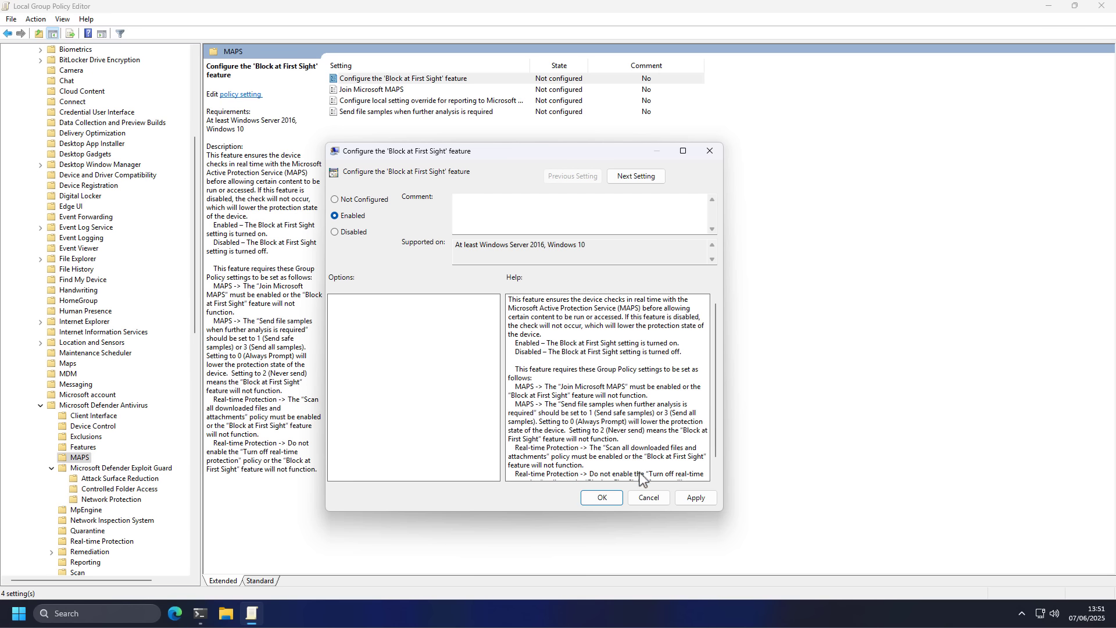
pyautogui.click(695, 498)
pyautogui.click(613, 498)
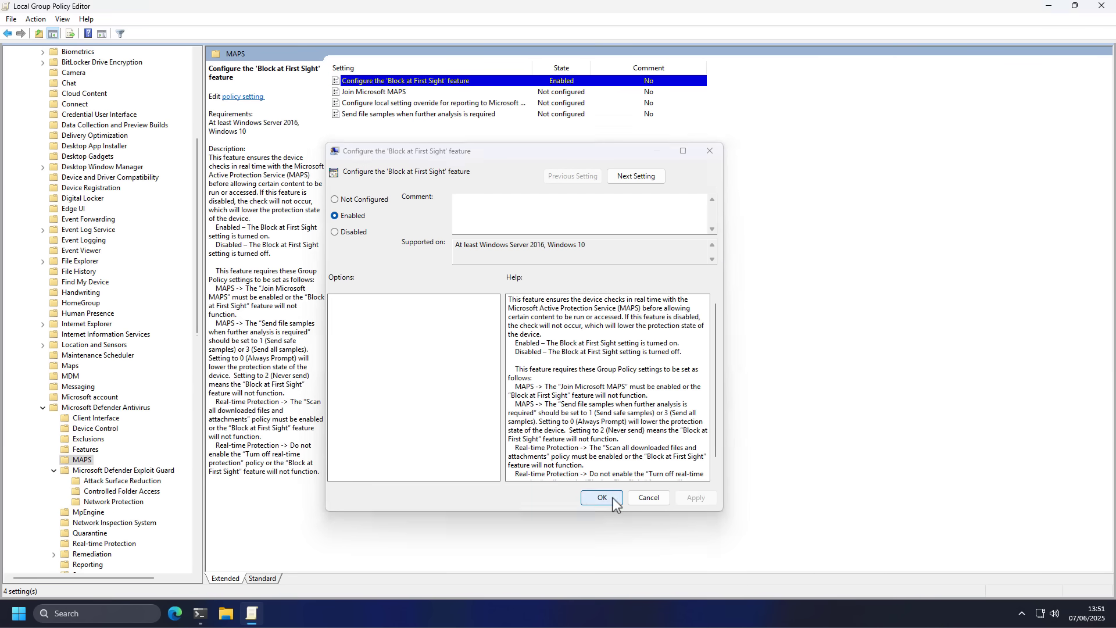
# Set Join Microsoft MAPS to Enabled with Basic MAPS membership and apply it
pyautogui.doubleClick(380, 92)
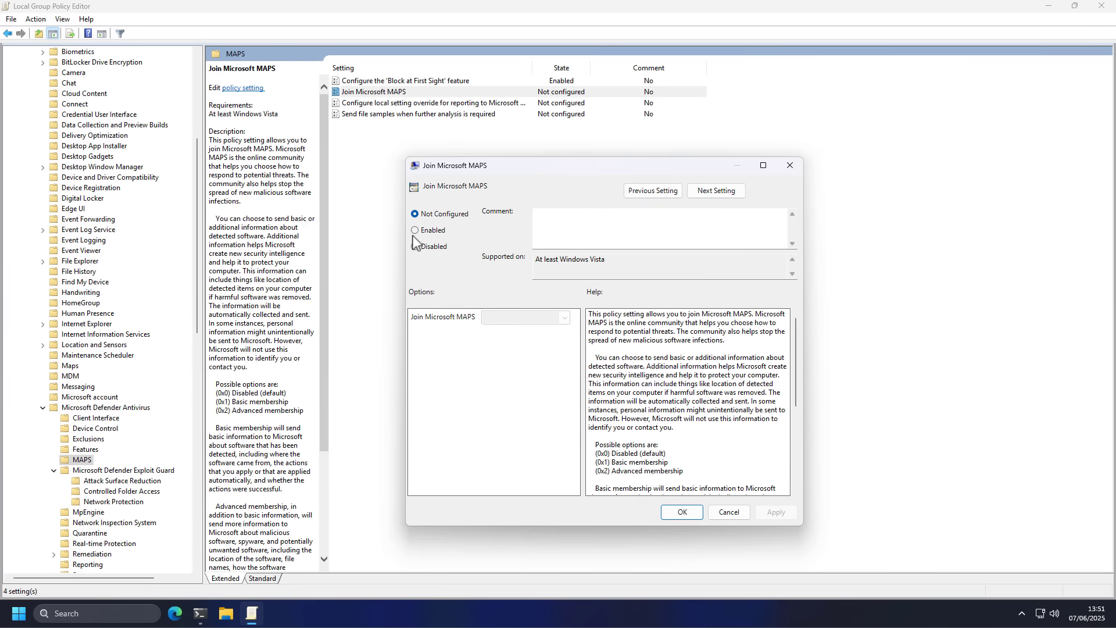
pyautogui.click(431, 232)
pyautogui.click(516, 319)
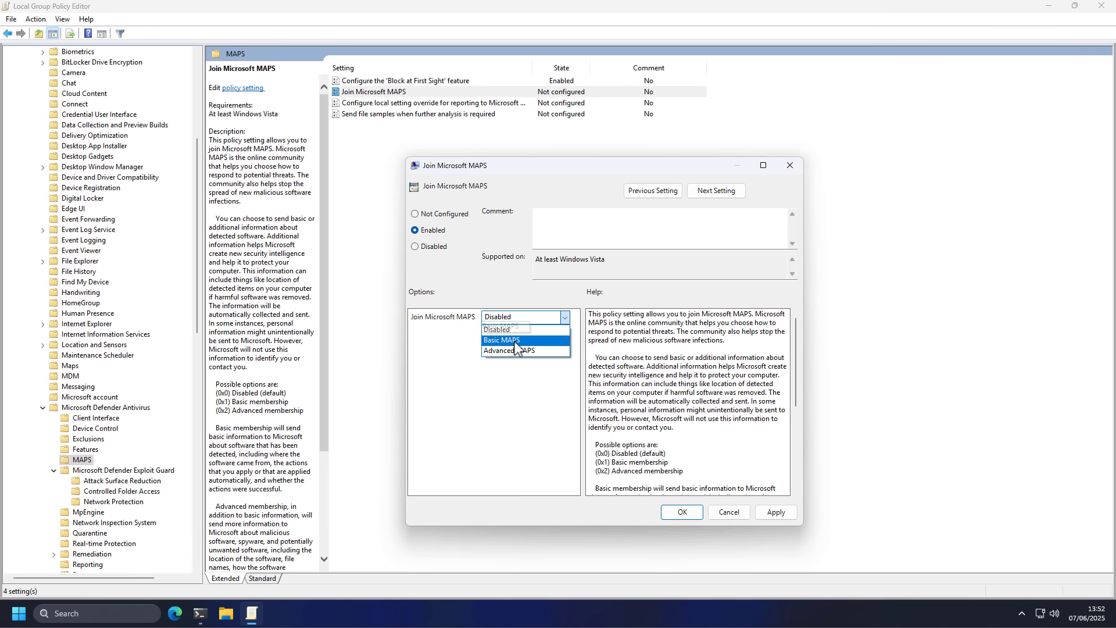
pyautogui.click(514, 340)
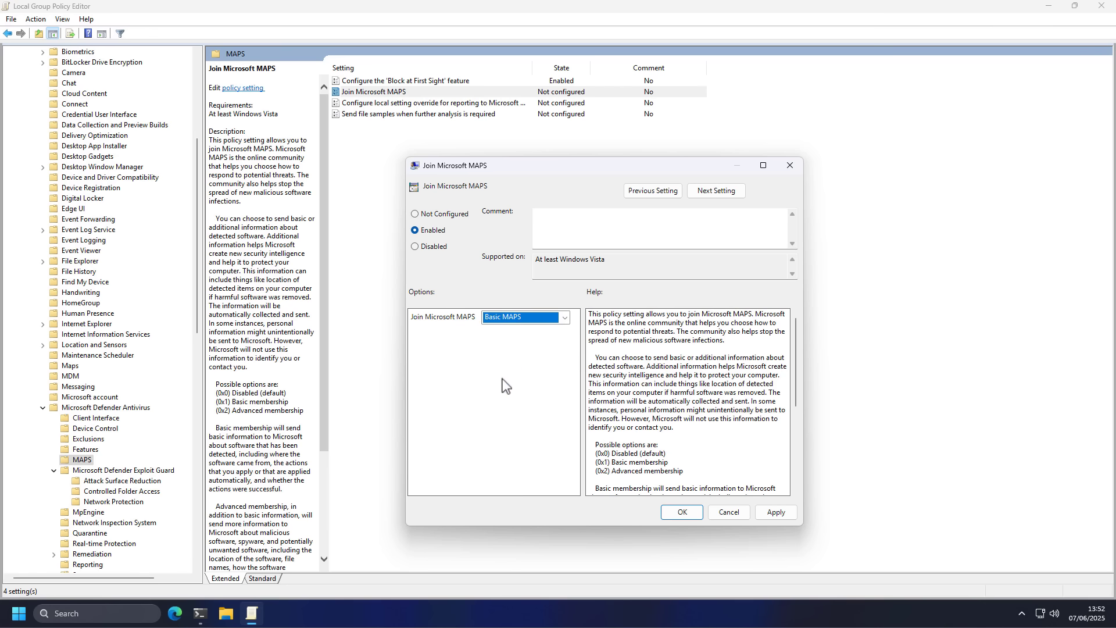
pyautogui.click(766, 505)
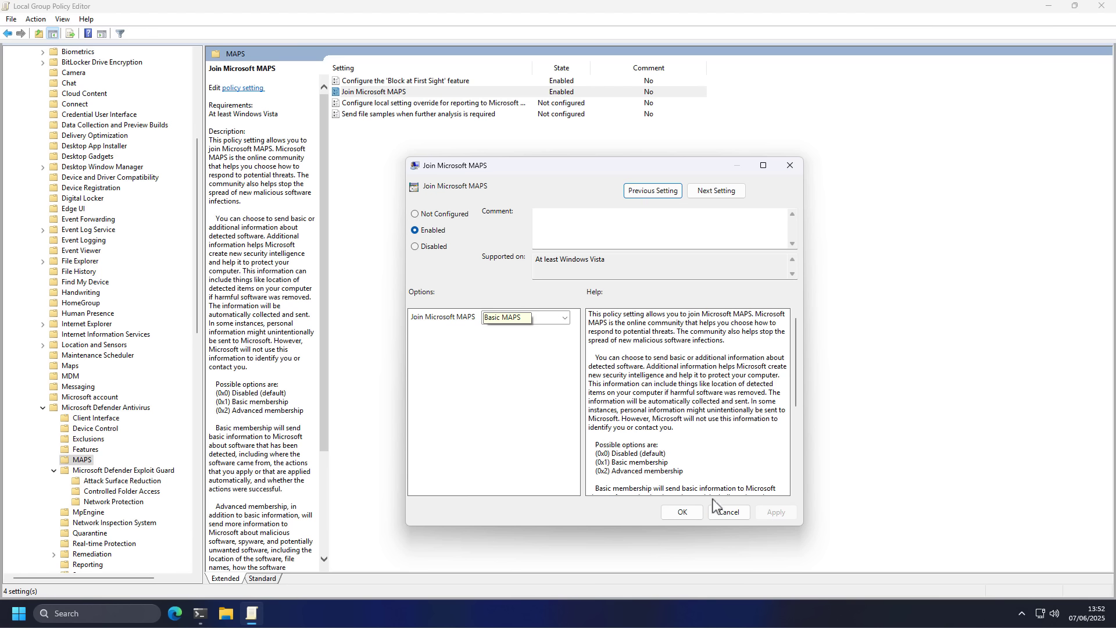
pyautogui.click(685, 509)
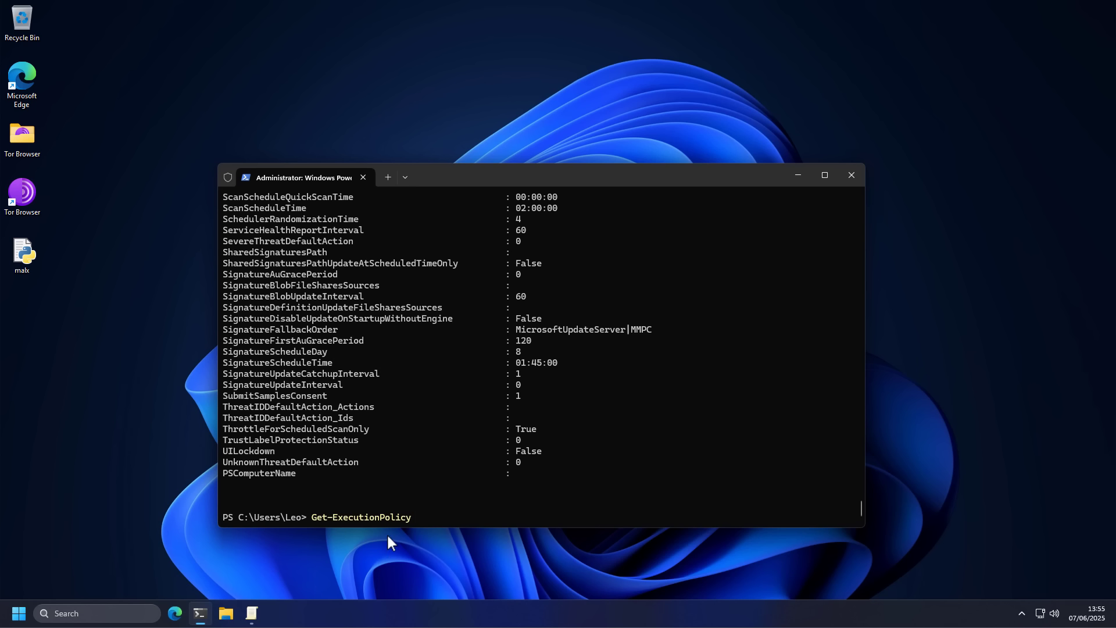
# Check the current execution policy, then rerun the recalled command with Default
pyautogui.press('Return')
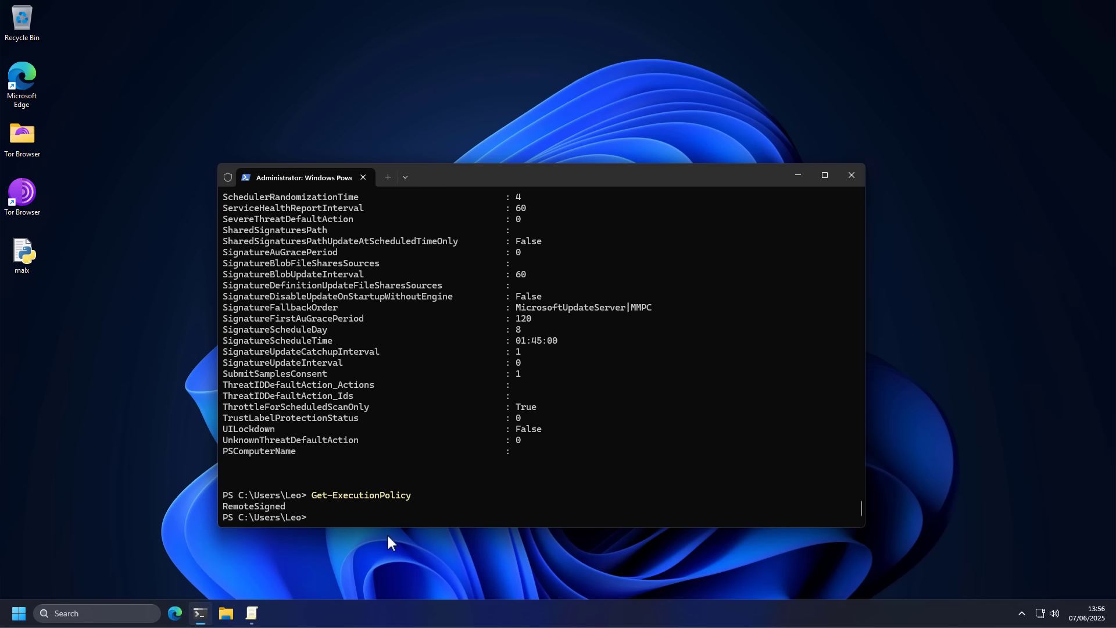
pyautogui.press('Up')
pyautogui.press('Up')
pyautogui.press('Up')
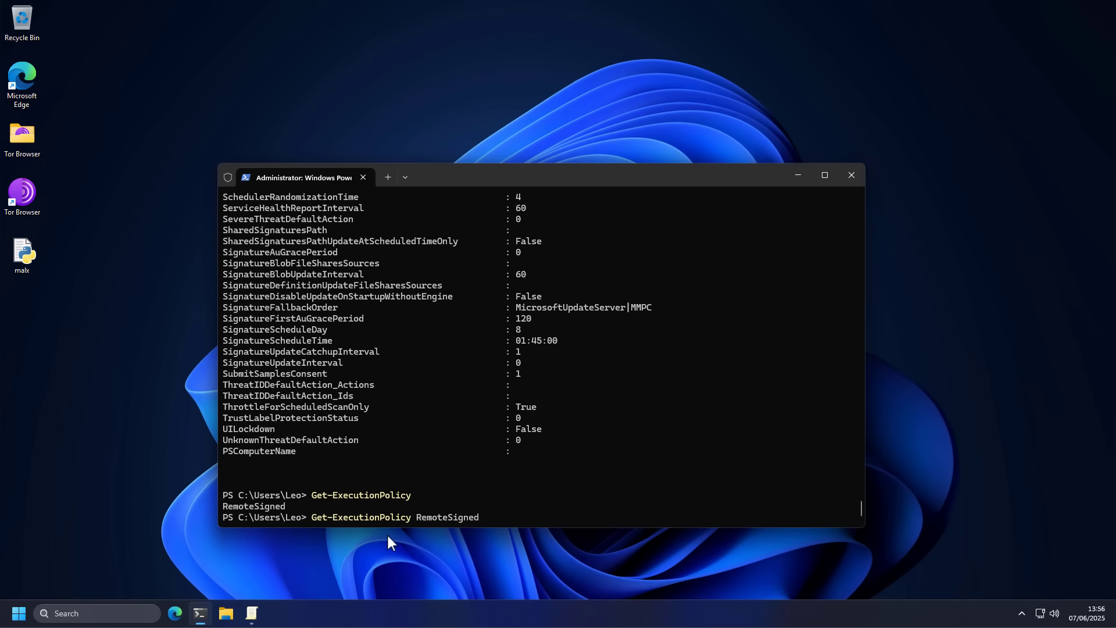
pyautogui.press('BackSpace')
pyautogui.press('BackSpace')
pyautogui.press('BackSpace')
pyautogui.press('BackSpace')
pyautogui.press('BackSpace')
pyautogui.press('BackSpace')
pyautogui.press('BackSpace')
pyautogui.press('BackSpace')
pyautogui.press('BackSpace')
pyautogui.press('BackSpace')
pyautogui.press('BackSpace')
pyautogui.press('BackSpace')
pyautogui.write('Default')
pyautogui.press('Return')
# Run Set-ExecutionPolicy Default and confirm Get-ExecutionPolicy now reports Restricted
pyautogui.press('Up')
pyautogui.press('Up')
pyautogui.press('Up')
pyautogui.press('Up')
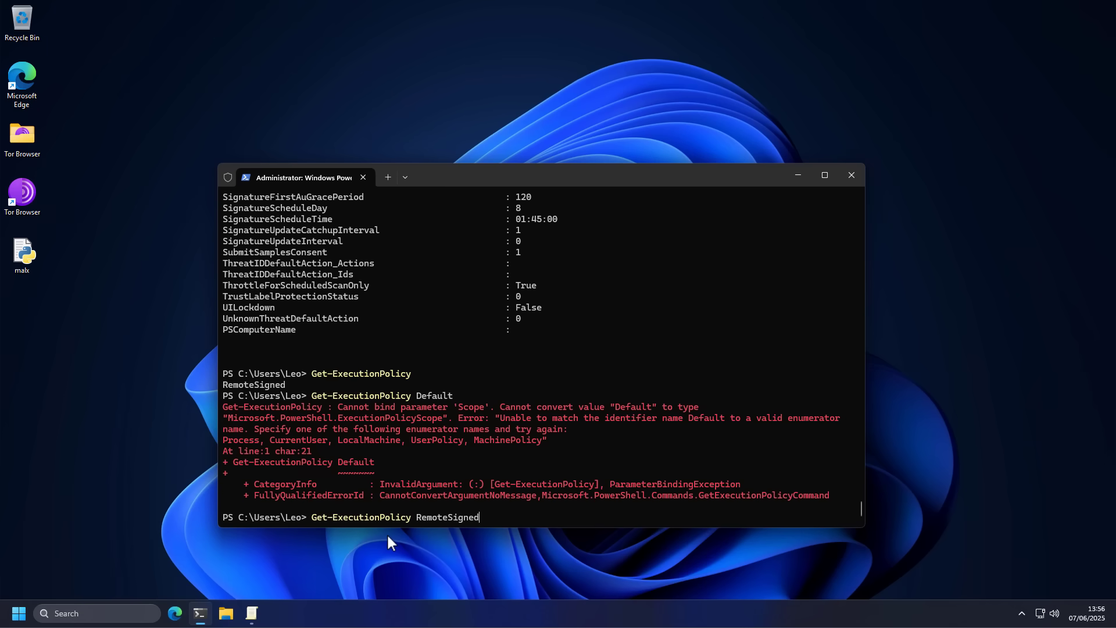
pyautogui.press('Home')
pyautogui.press('Delete')
pyautogui.write('S')
pyautogui.press('End')
pyautogui.press('BackSpace')
pyautogui.press('BackSpace')
pyautogui.press('BackSpace')
pyautogui.press('BackSpace')
pyautogui.press('BackSpace')
pyautogui.press('BackSpace')
pyautogui.press('BackSpace')
pyautogui.press('BackSpace')
pyautogui.press('BackSpace')
pyautogui.press('BackSpace')
pyautogui.press('BackSpace')
pyautogui.press('BackSpace')
pyautogui.write('De')
pyautogui.write('ault')
pyautogui.press('Return')
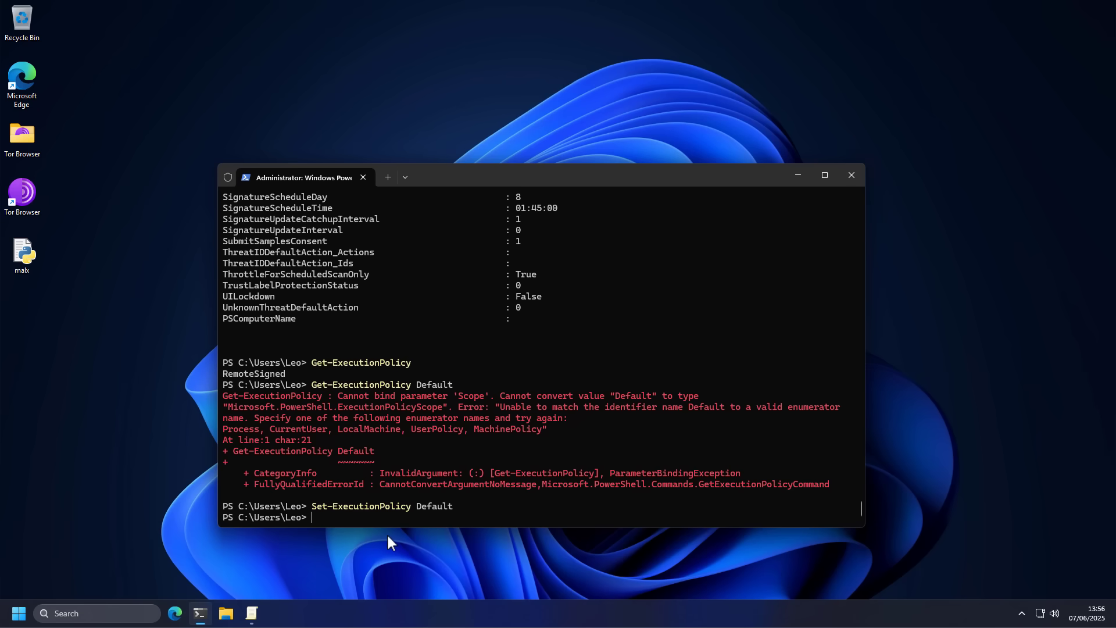
pyautogui.press('Up')
pyautogui.press('Up')
pyautogui.press('Up')
pyautogui.press('Return')
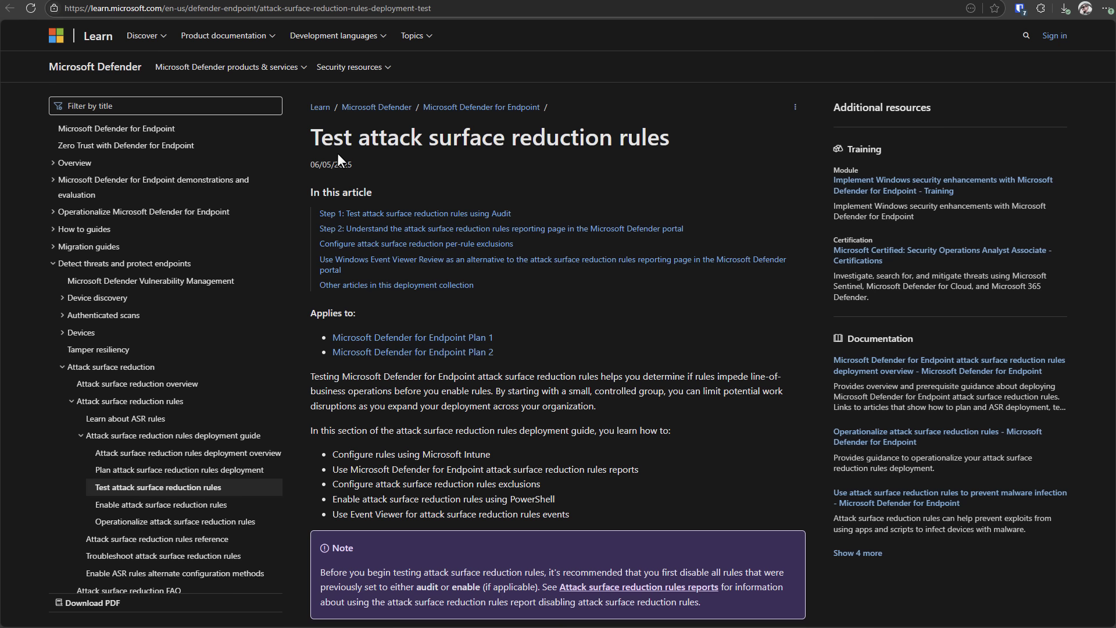
# Read through the Test attack surface reduction rules article and enlarge the Endpoint security screenshot
pyautogui.scroll(-15, 337, 152)
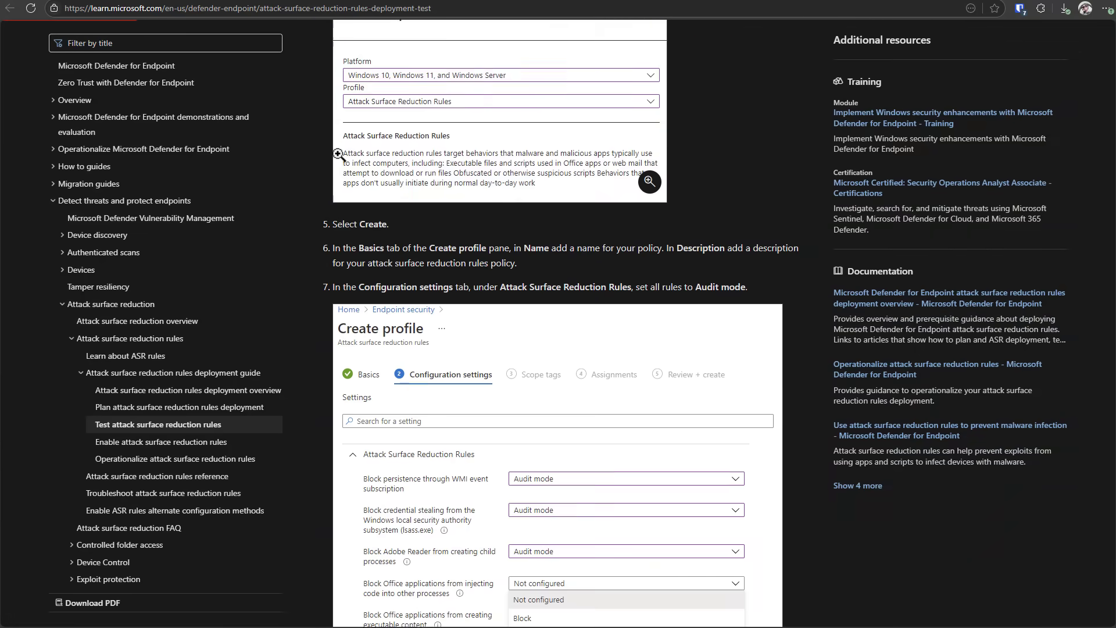
pyautogui.scroll(-2, 337, 153)
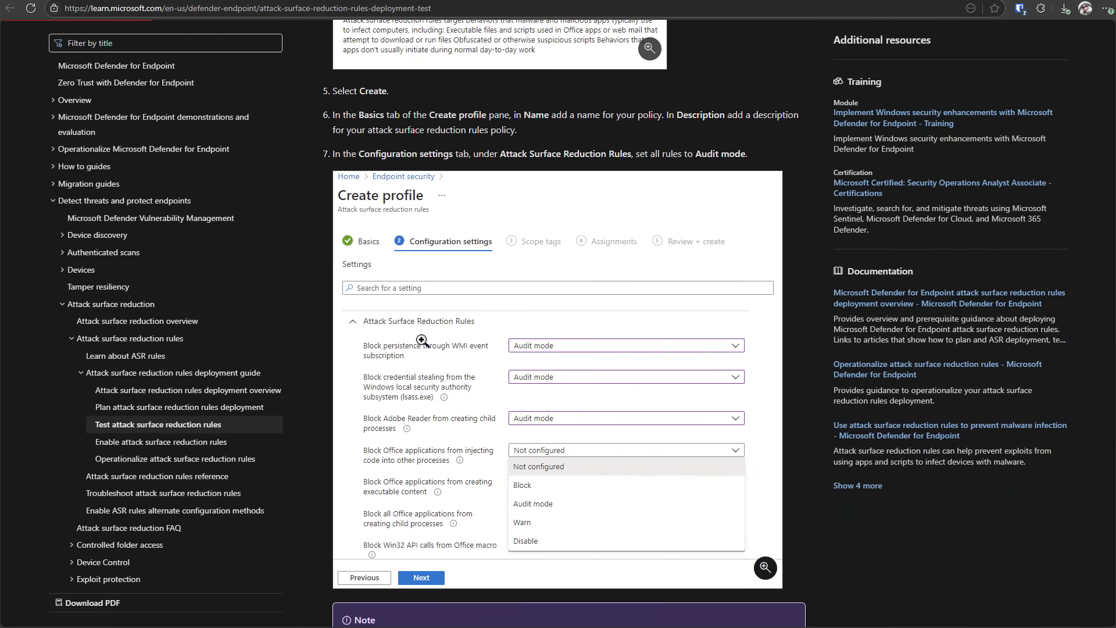
pyautogui.scroll(-2, 557, 336)
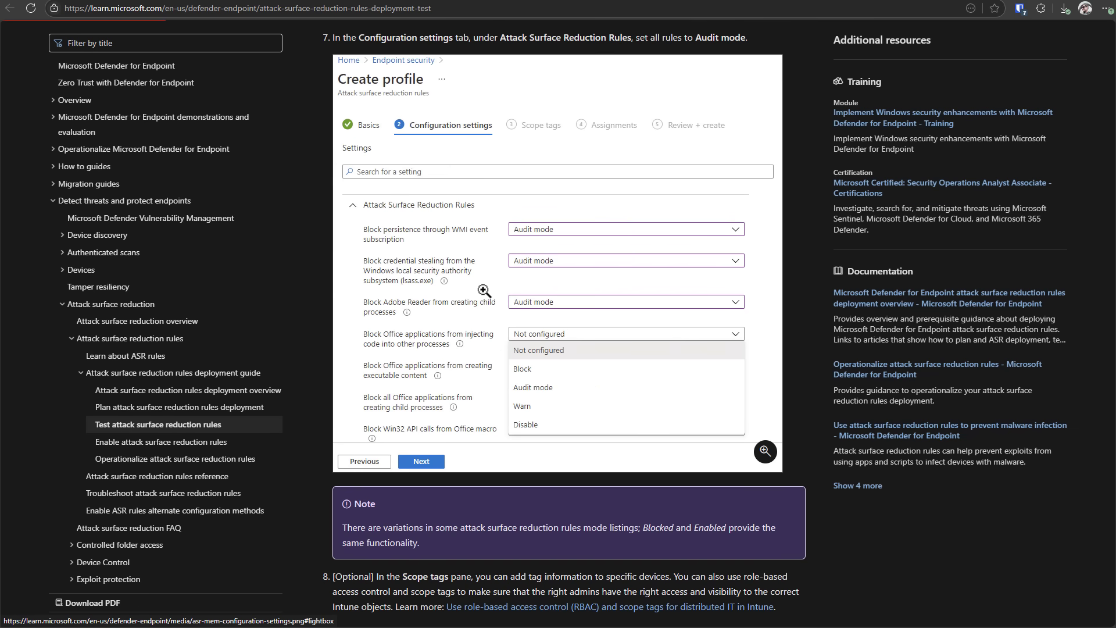
pyautogui.scroll(-15, 484, 290)
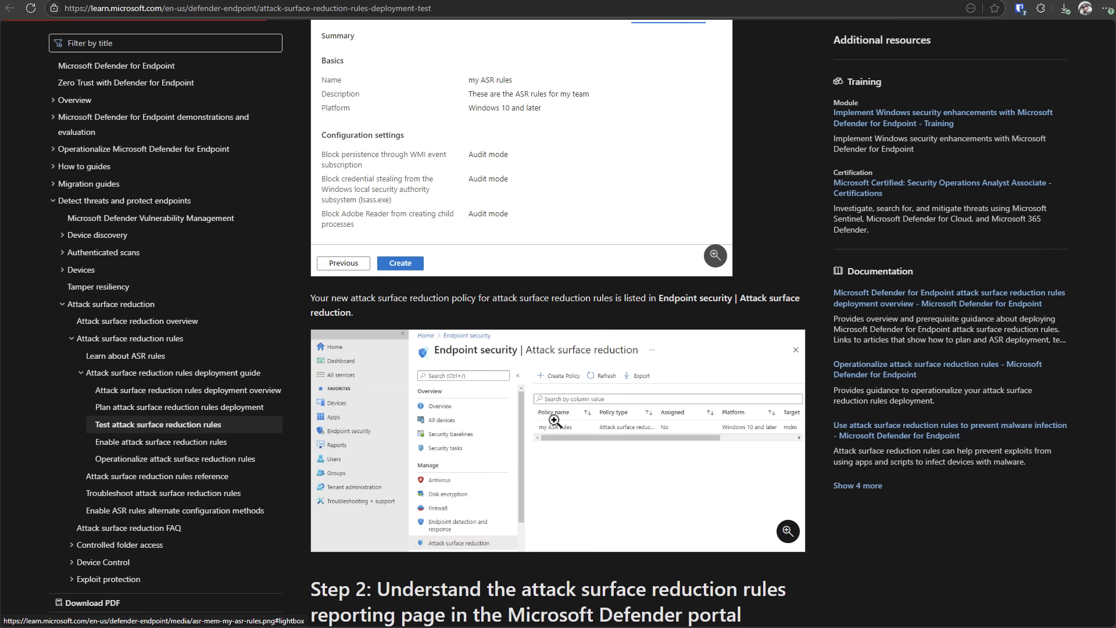
pyautogui.scroll(-11, 492, 417)
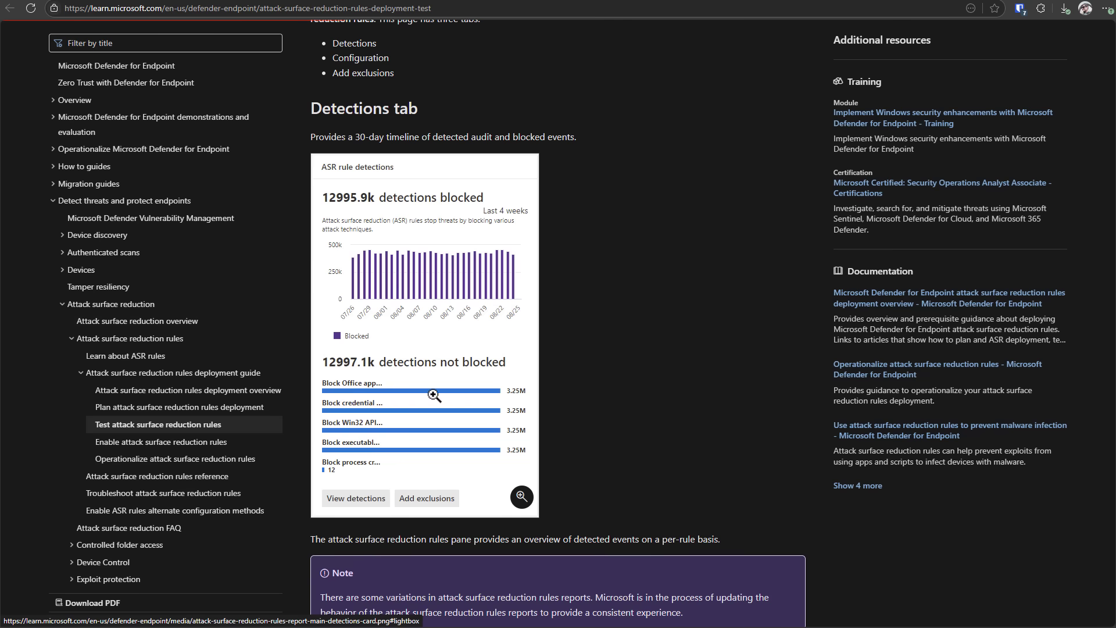
pyautogui.scroll(8, 435, 395)
pyautogui.click(500, 350)
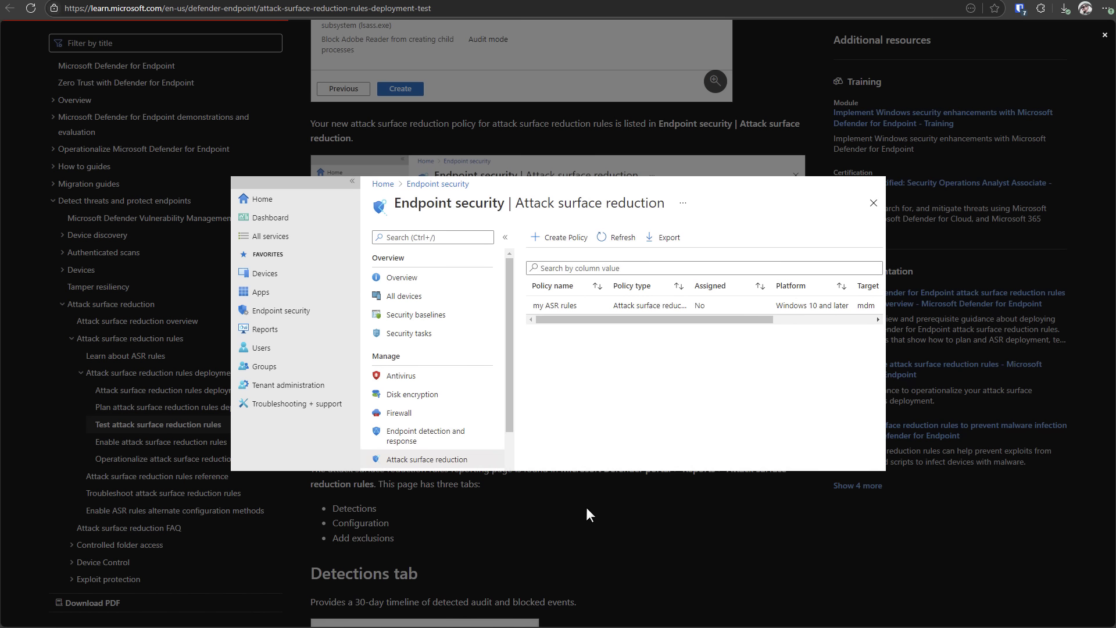
pyautogui.click(587, 514)
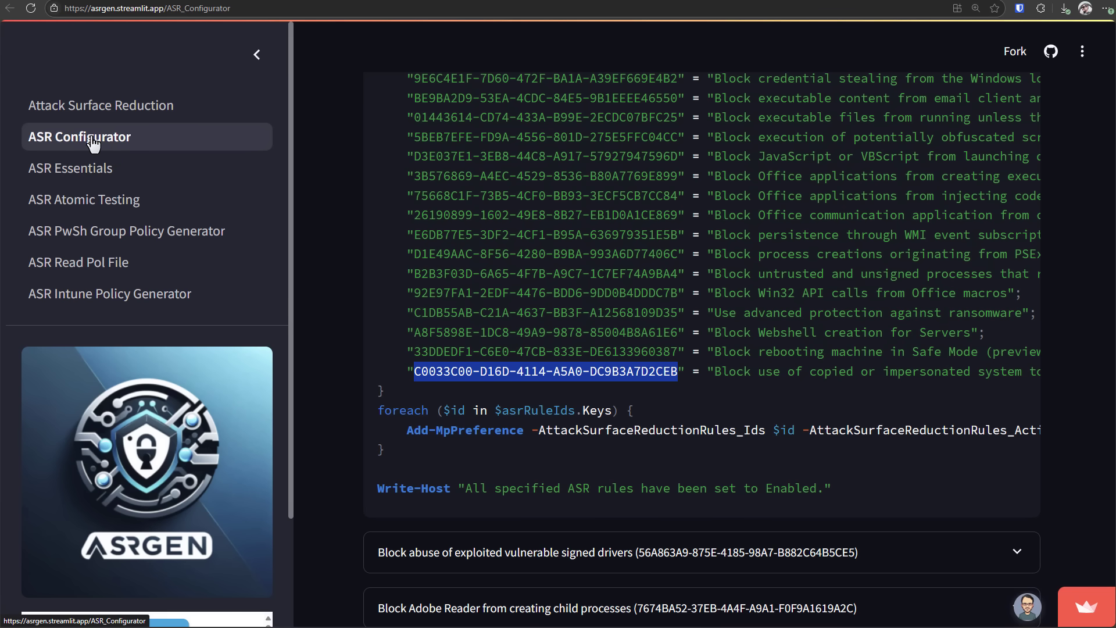
# Open ASR Atomic Testing and read the Office child-process rule's expanded test script
pyautogui.click(105, 200)
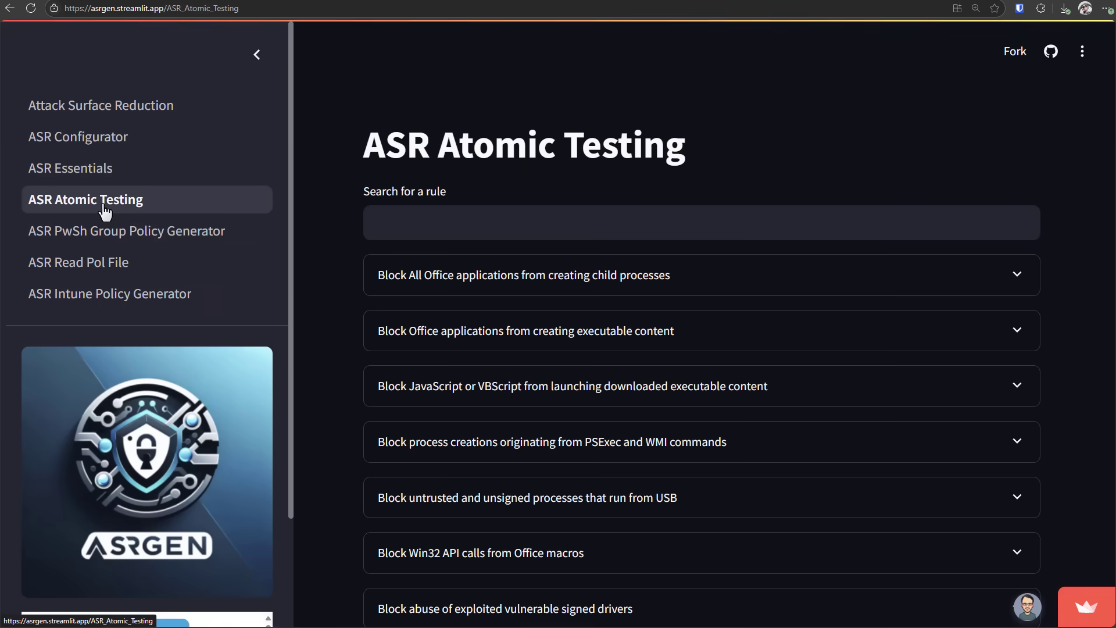
pyautogui.click(570, 276)
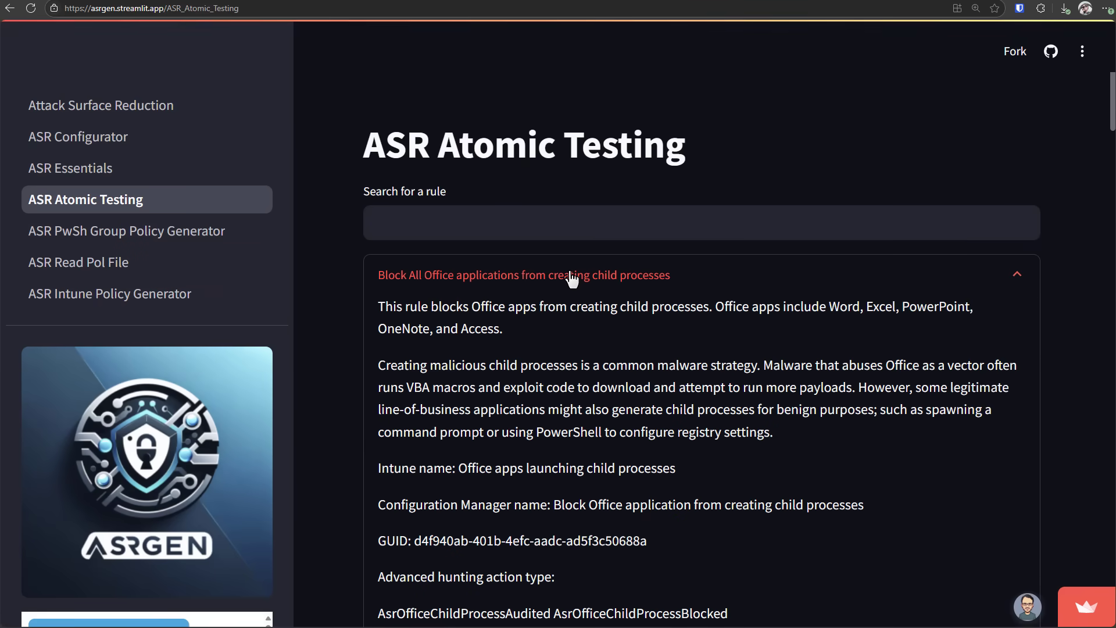
pyautogui.scroll(-5, 570, 278)
pyautogui.scroll(-2, 570, 278)
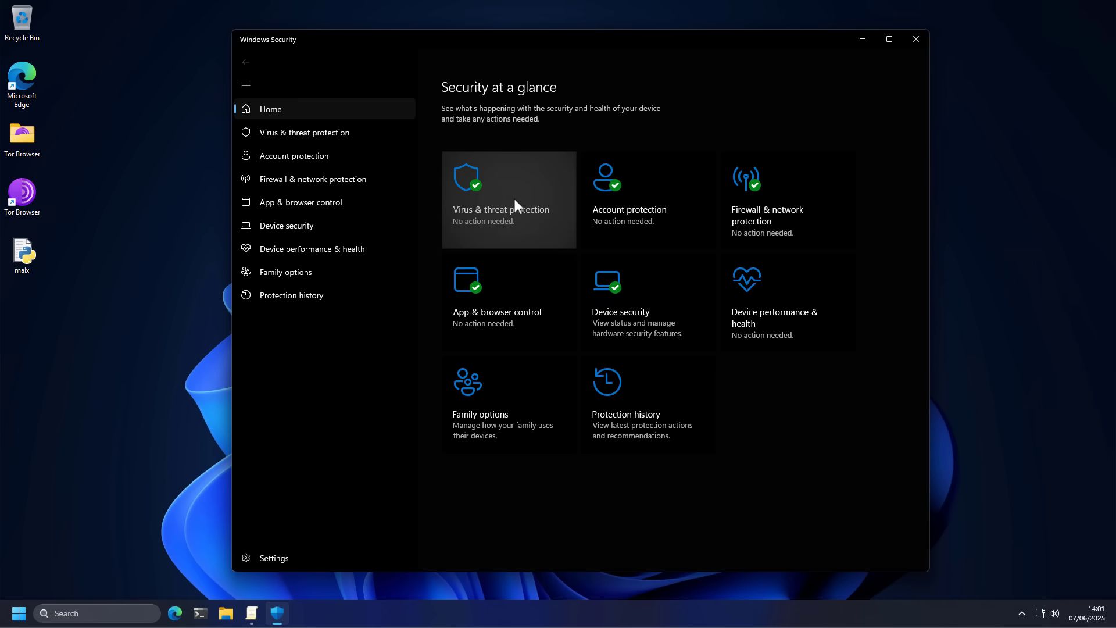
# Open App & browser control and check the Smart App Control settings, which stay off
pyautogui.click(499, 305)
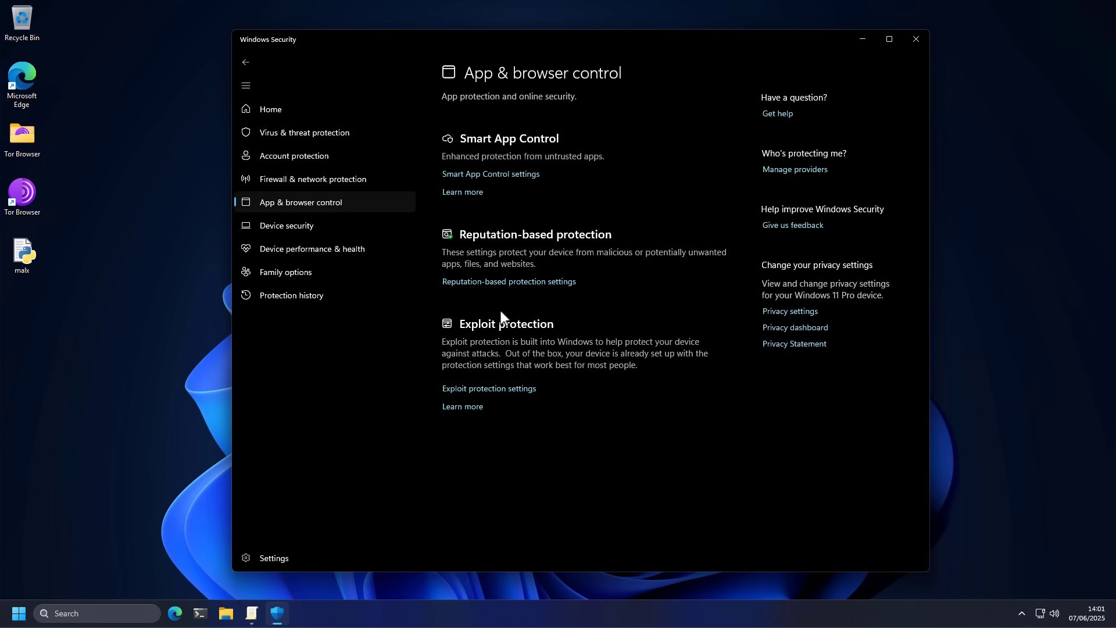
pyautogui.click(480, 181)
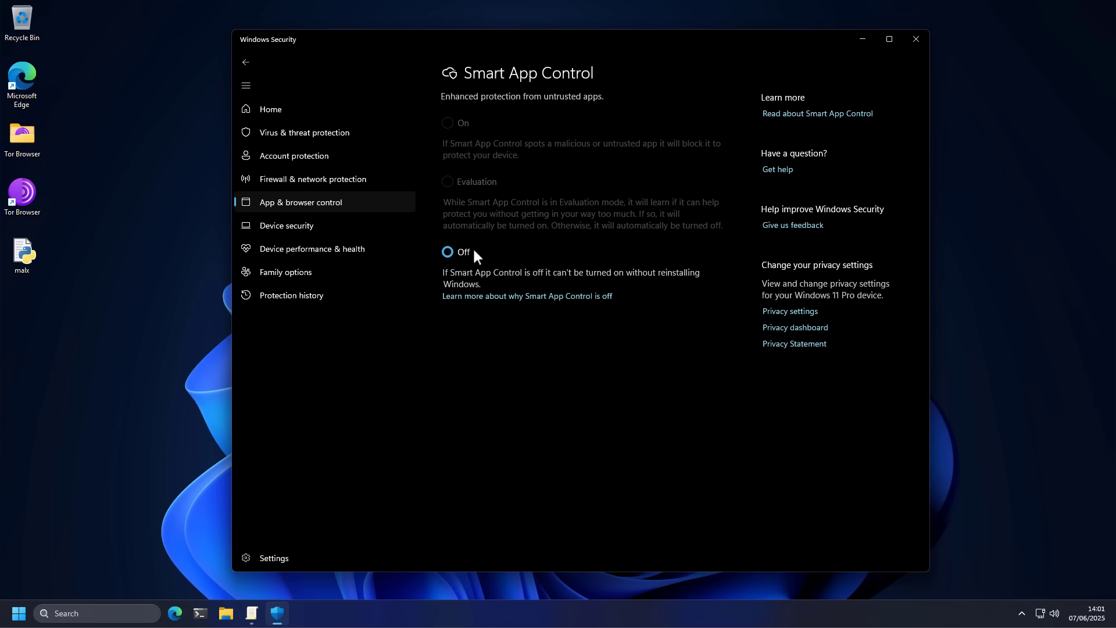
pyautogui.hotkey('alt', 'Left')
# Review Reputation-based protection, confirming phishing, unwanted-app and Store-app SmartScreen toggles are On
pyautogui.click(473, 282)
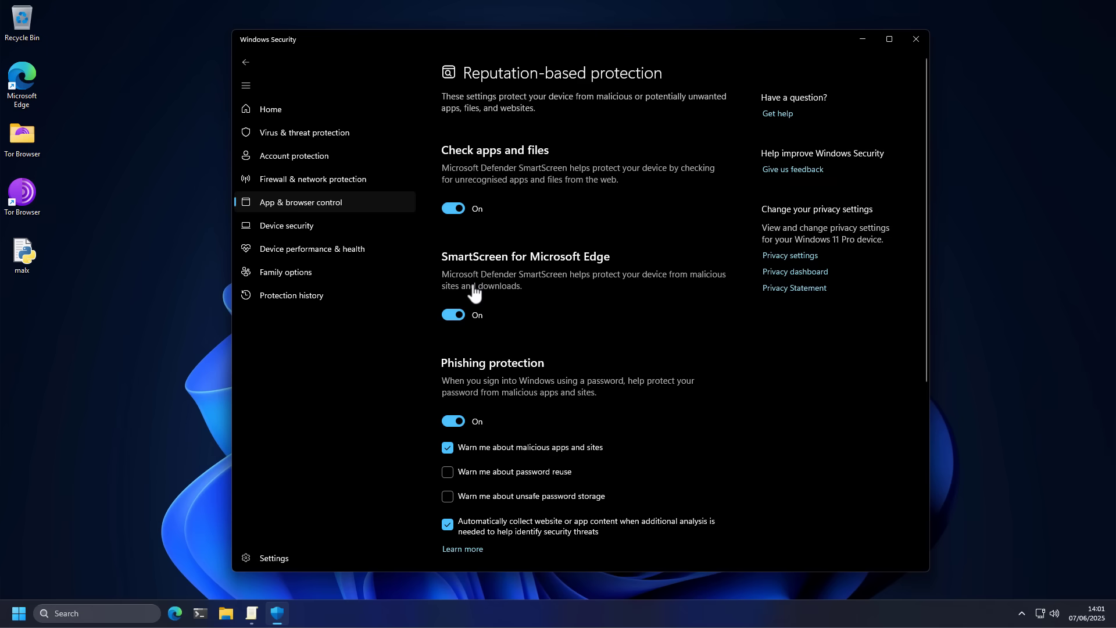
pyautogui.scroll(-3, 475, 292)
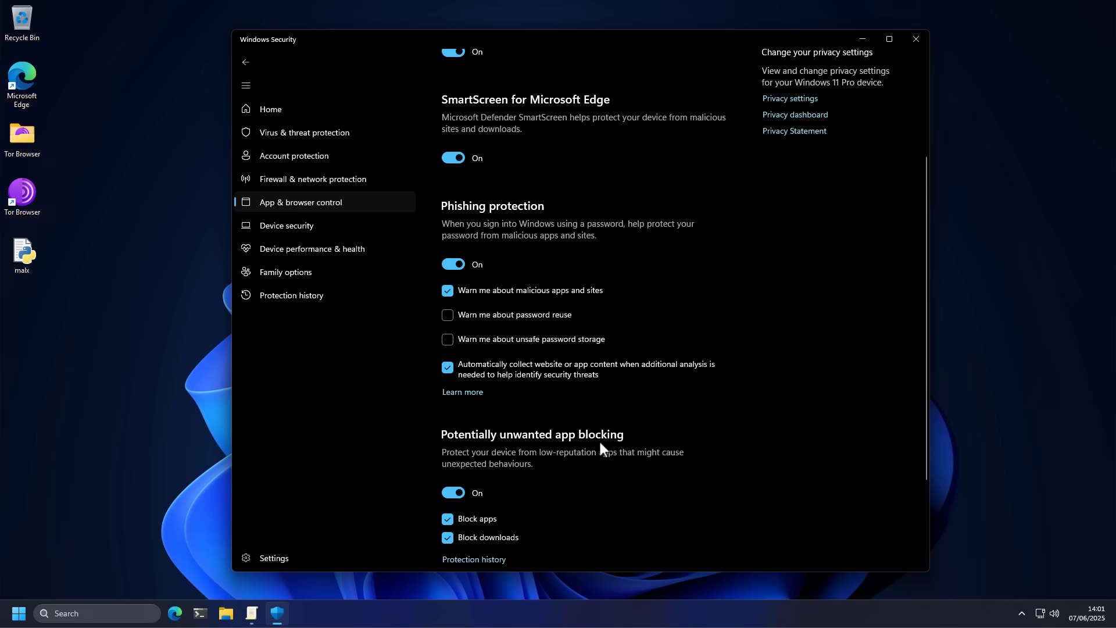
pyautogui.scroll(-3, 628, 330)
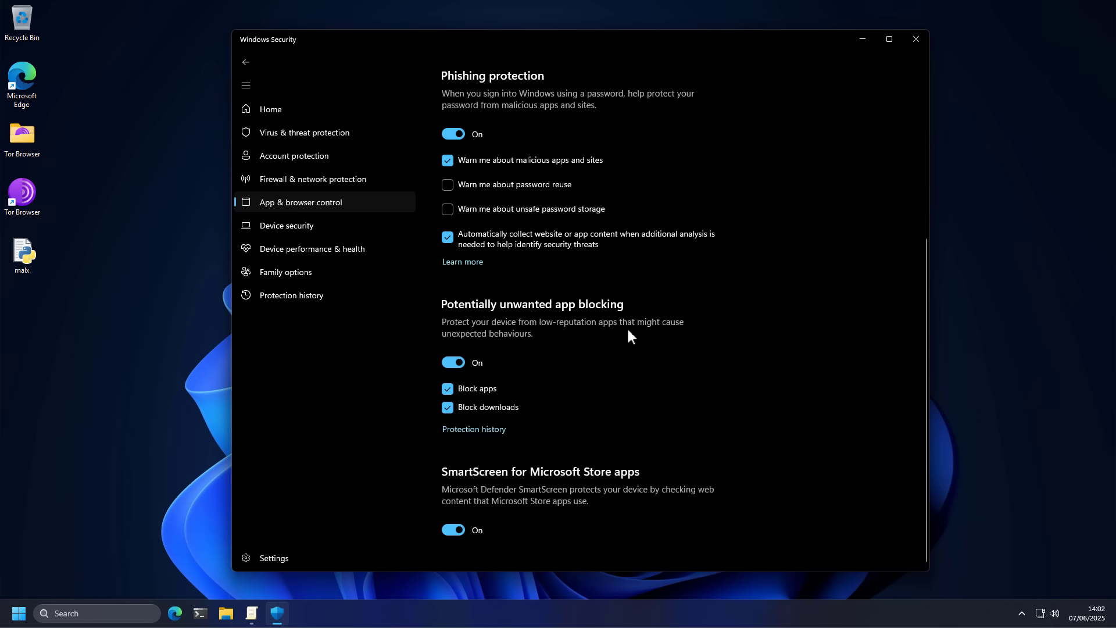
pyautogui.scroll(2, 580, 324)
pyautogui.hotkey('alt', 'Left')
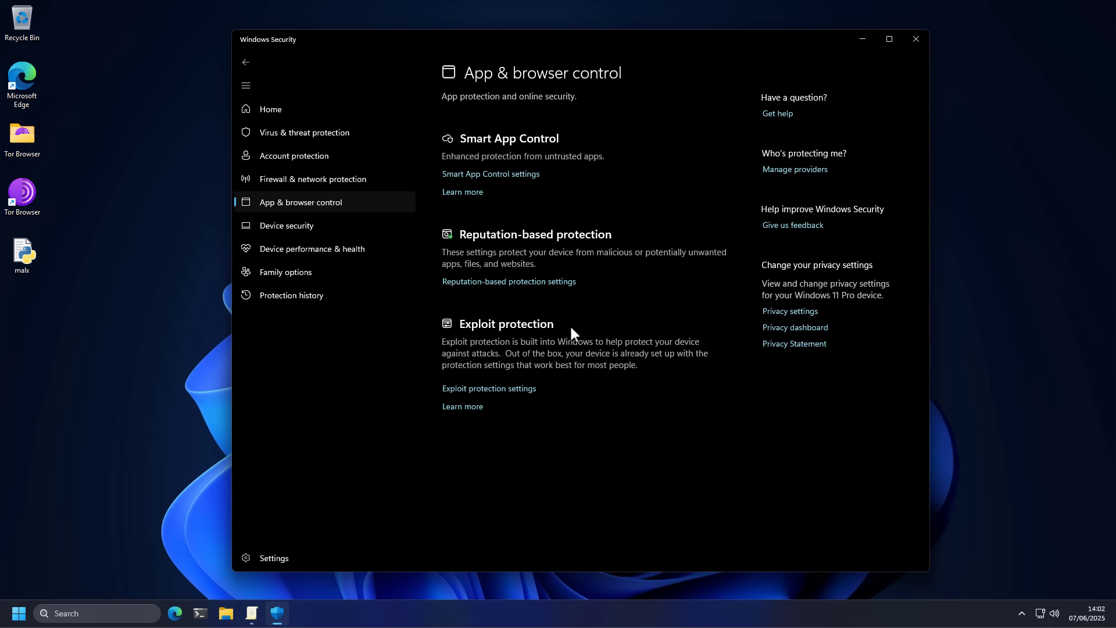
# Switch Controlled folder access On under Virus & threat protection's ransomware settings and approve the prompt
pyautogui.click(349, 133)
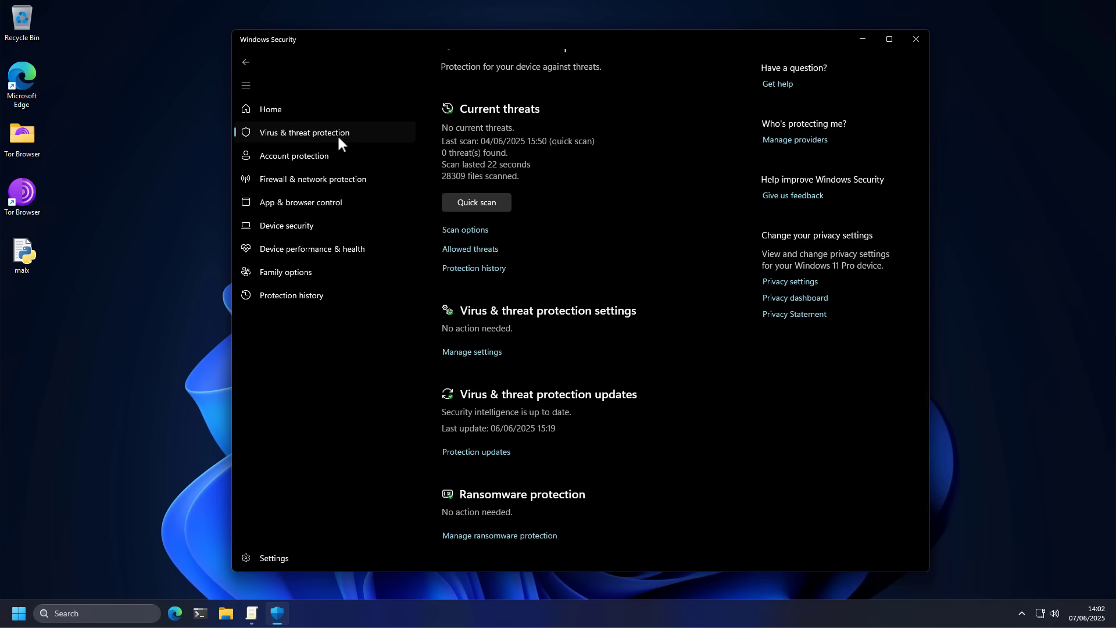
pyautogui.scroll(1, 503, 345)
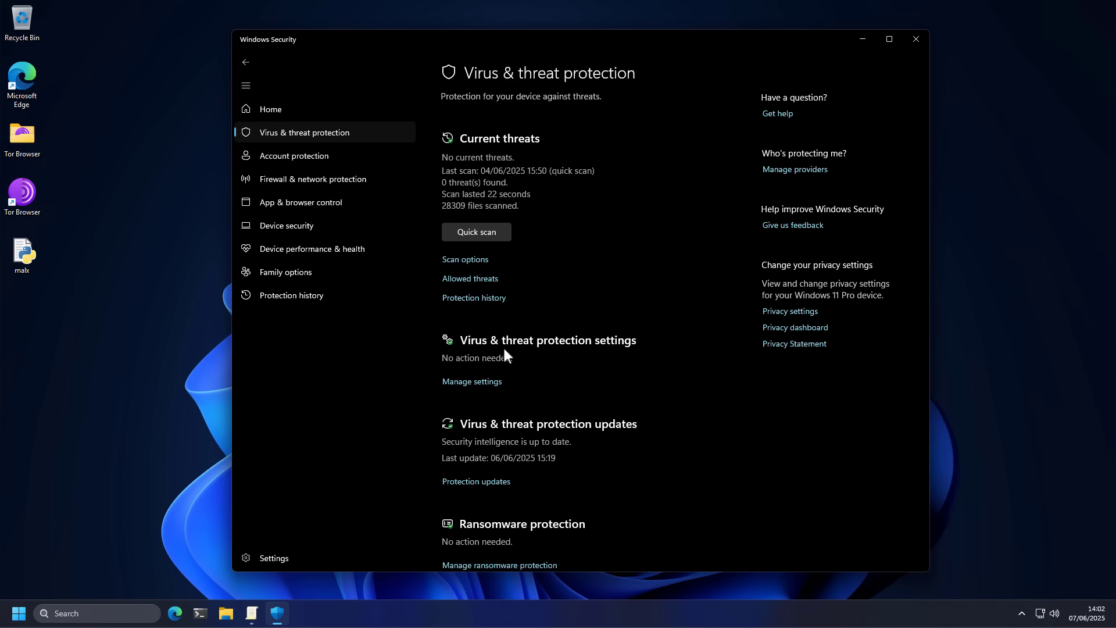
pyautogui.scroll(-1, 504, 346)
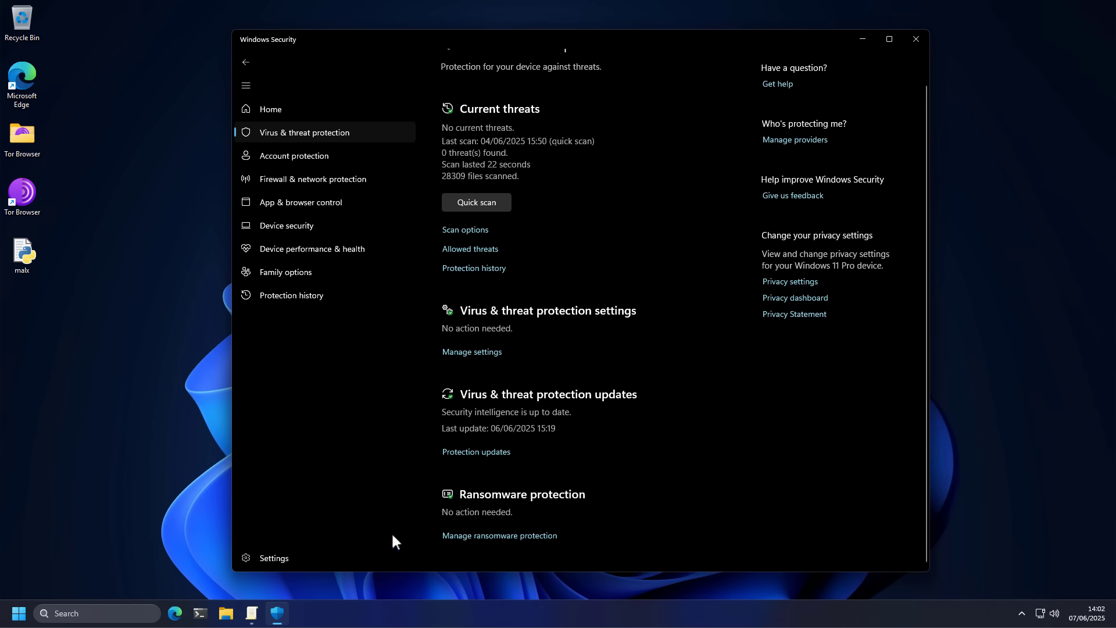
pyautogui.click(487, 536)
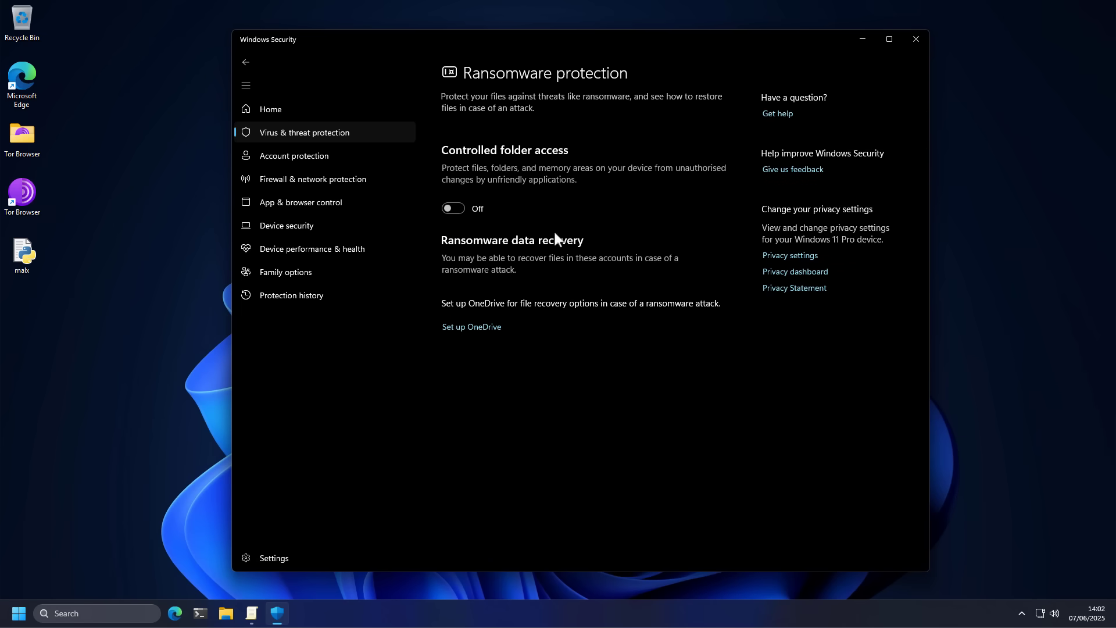
pyautogui.click(453, 208)
pyautogui.click(500, 398)
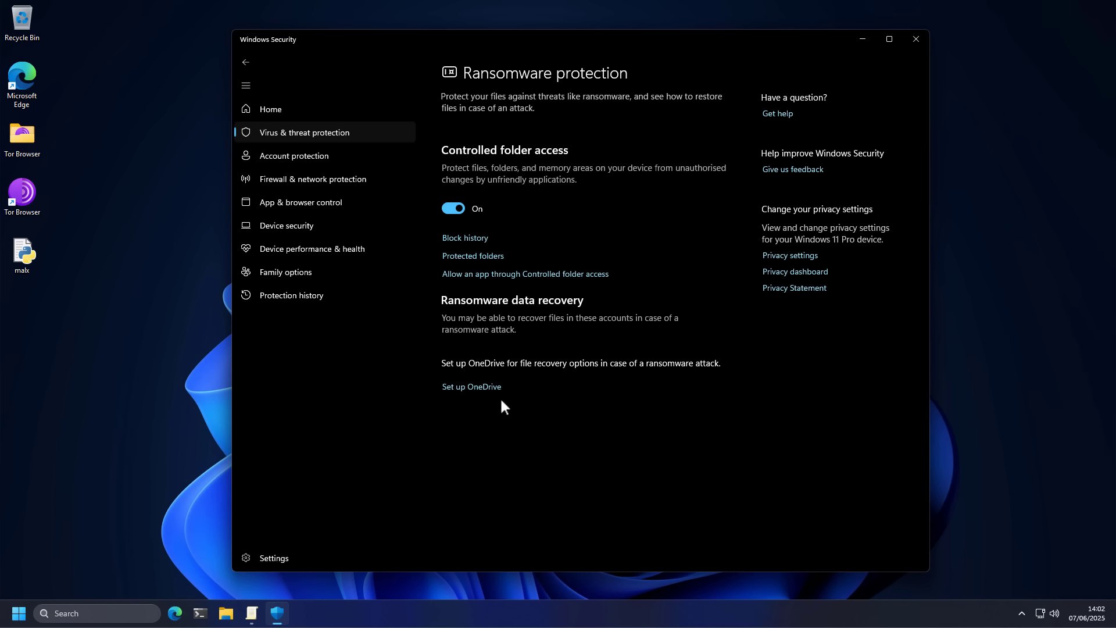
# Approve the UAC prompt, review the Controlled folder access protected folders, and return to Security at a glance
pyautogui.click(475, 259)
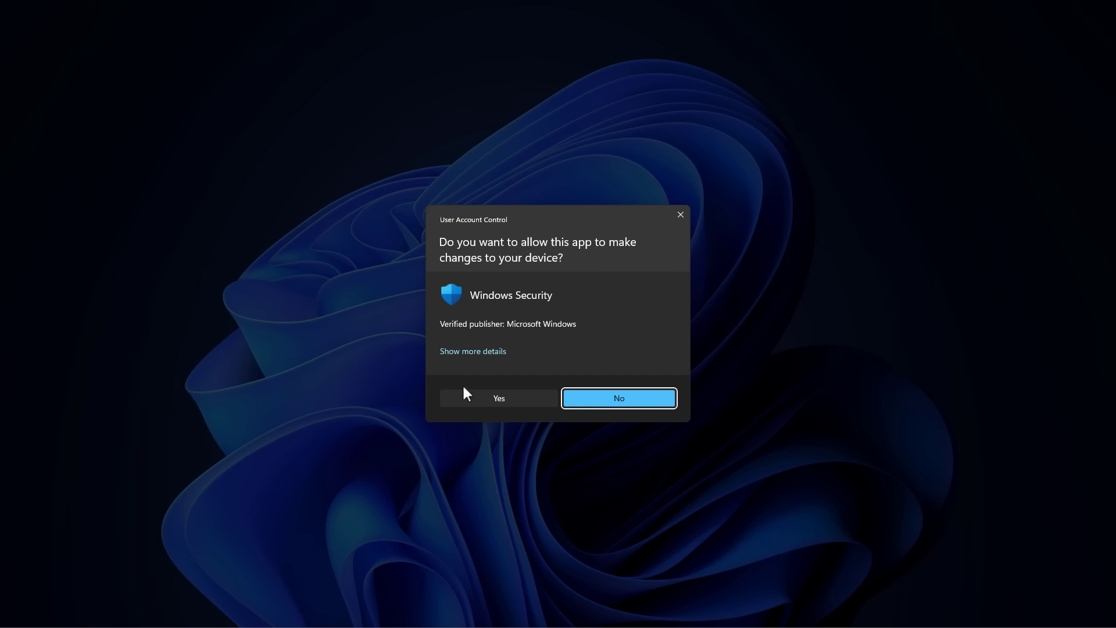
pyautogui.click(503, 397)
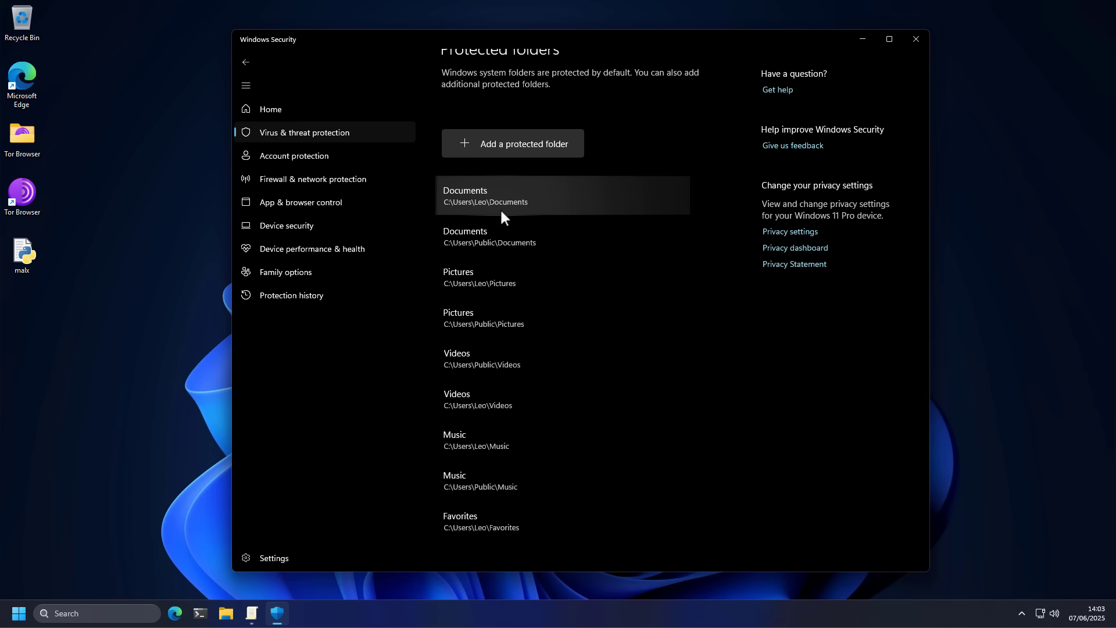
pyautogui.scroll(1, 501, 209)
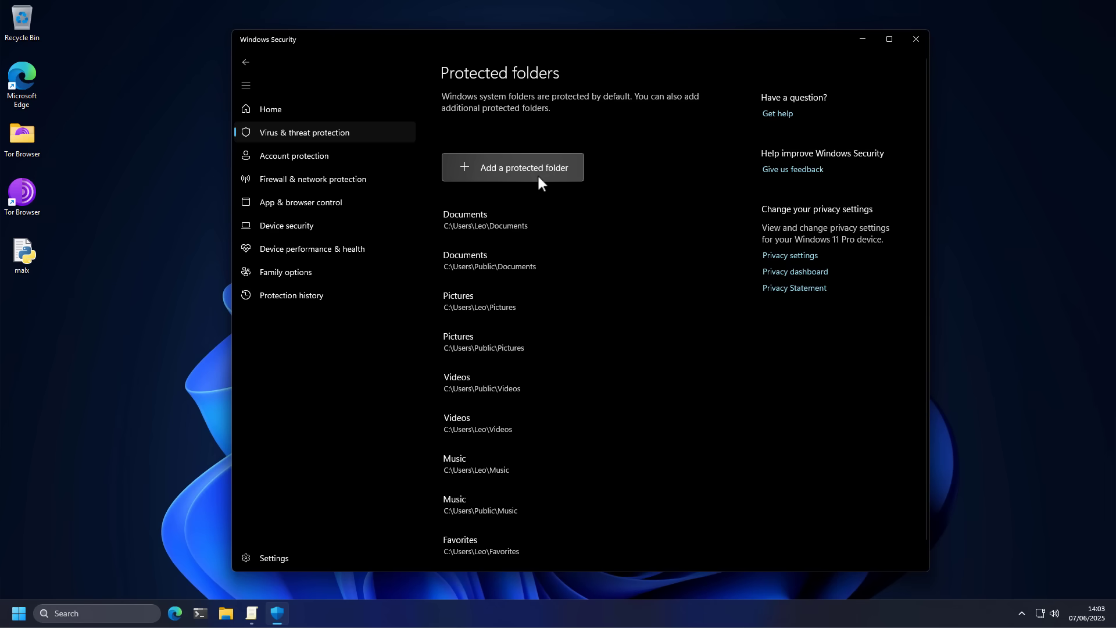
pyautogui.click(297, 108)
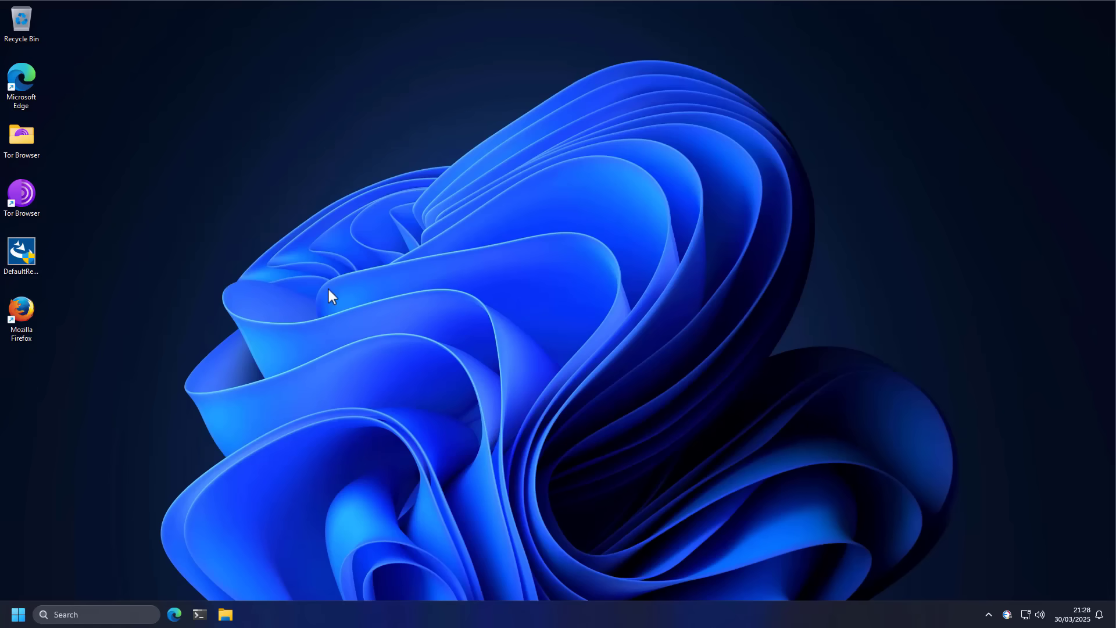
# Launch Firefox and decline the prompt to make it the default browser
pyautogui.doubleClick(22, 315)
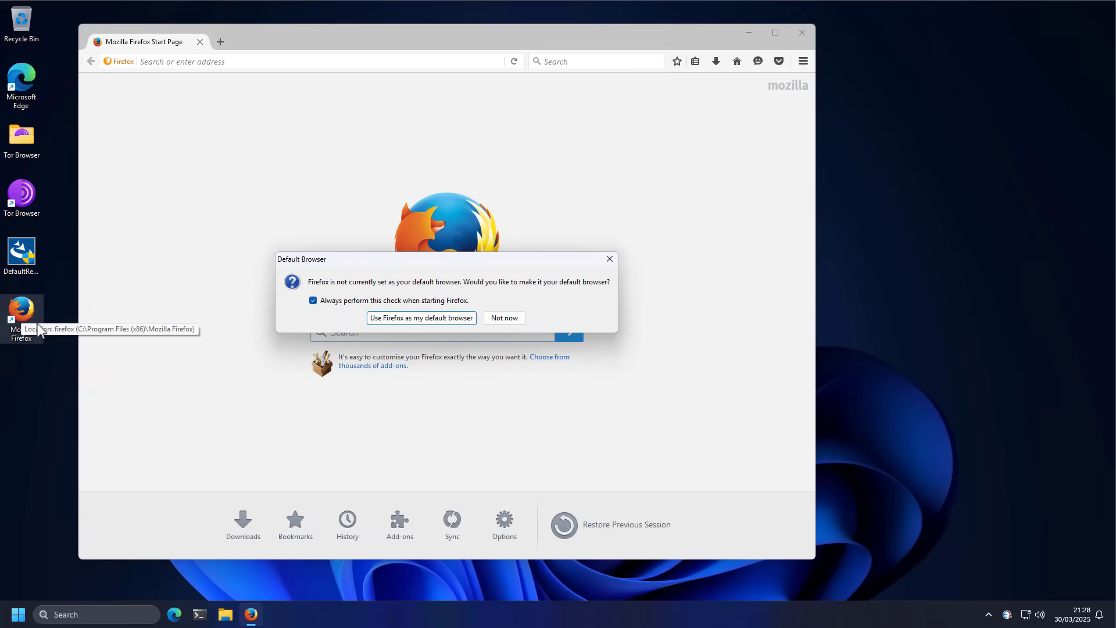
pyautogui.click(507, 324)
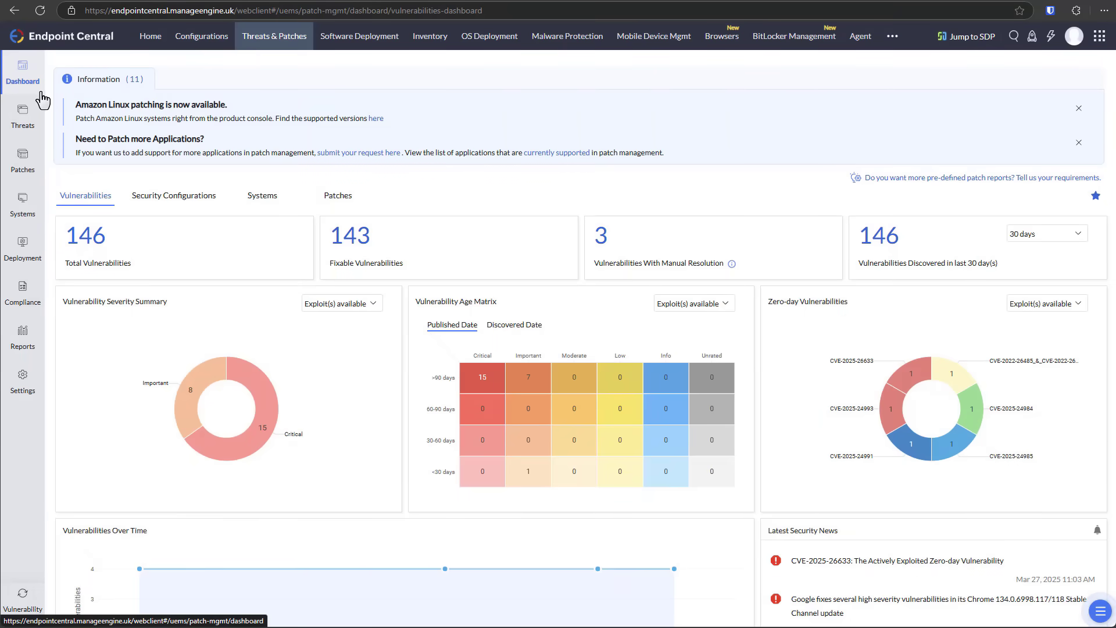
# Review the Total Vulnerabilities figure and severity chart, then open Threats for Software Vulnerabilities
pyautogui.moveTo(93, 265); pyautogui.dragTo(137, 268)
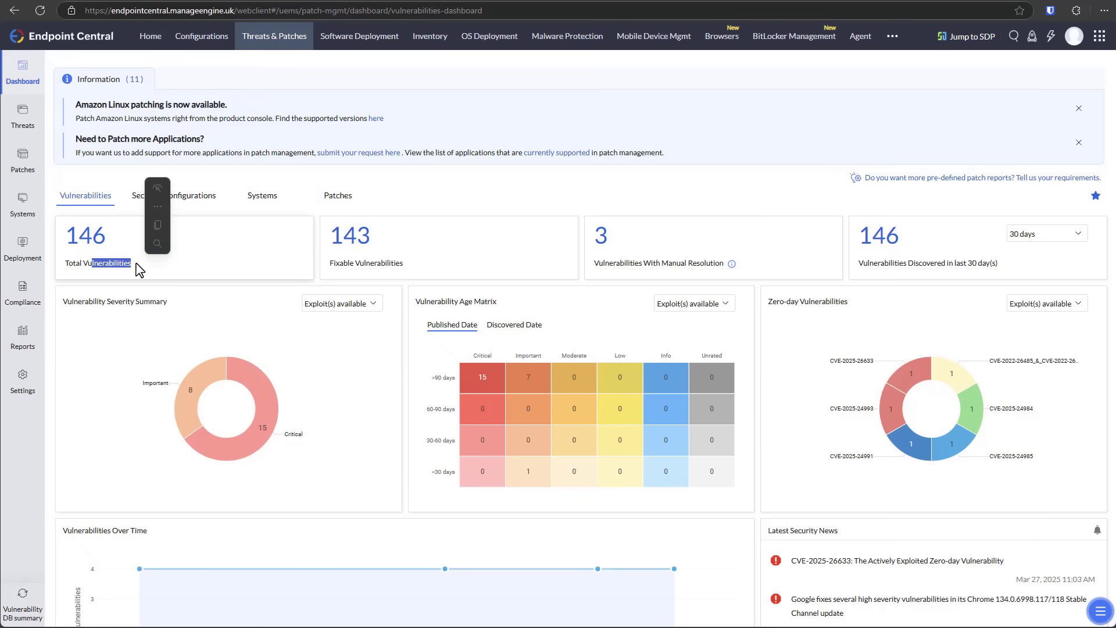
pyautogui.click(139, 269)
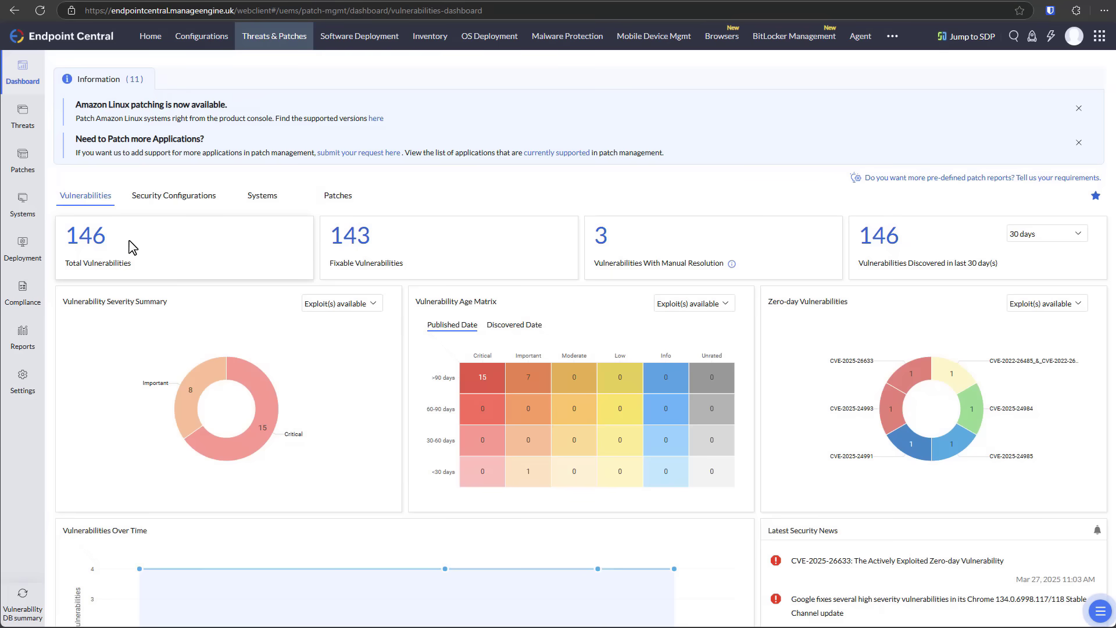
pyautogui.moveTo(265, 448)
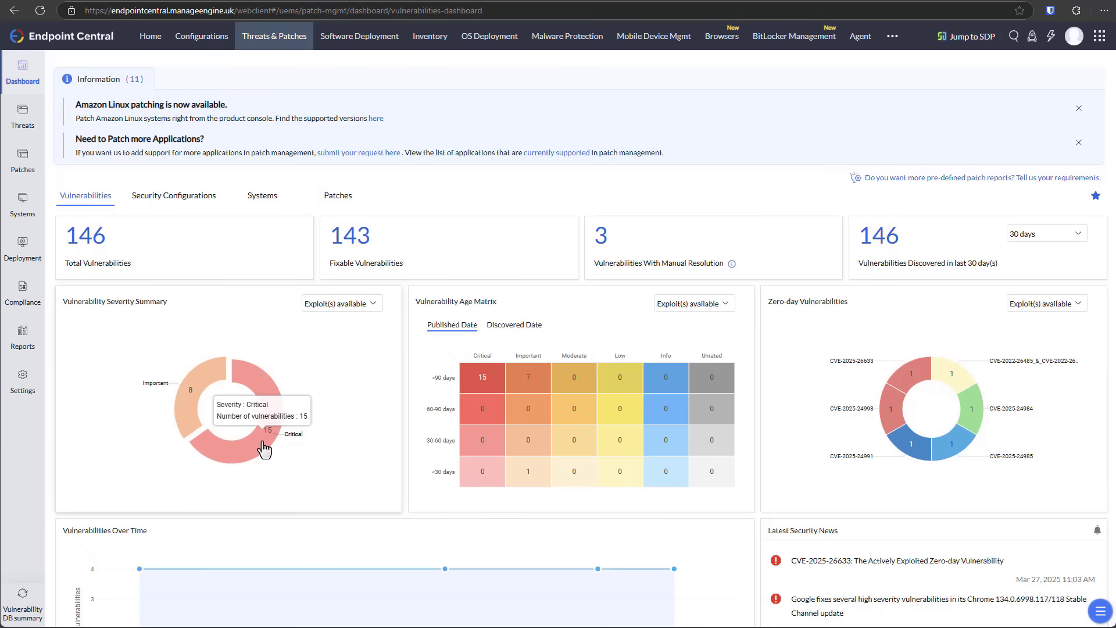
pyautogui.click(23, 123)
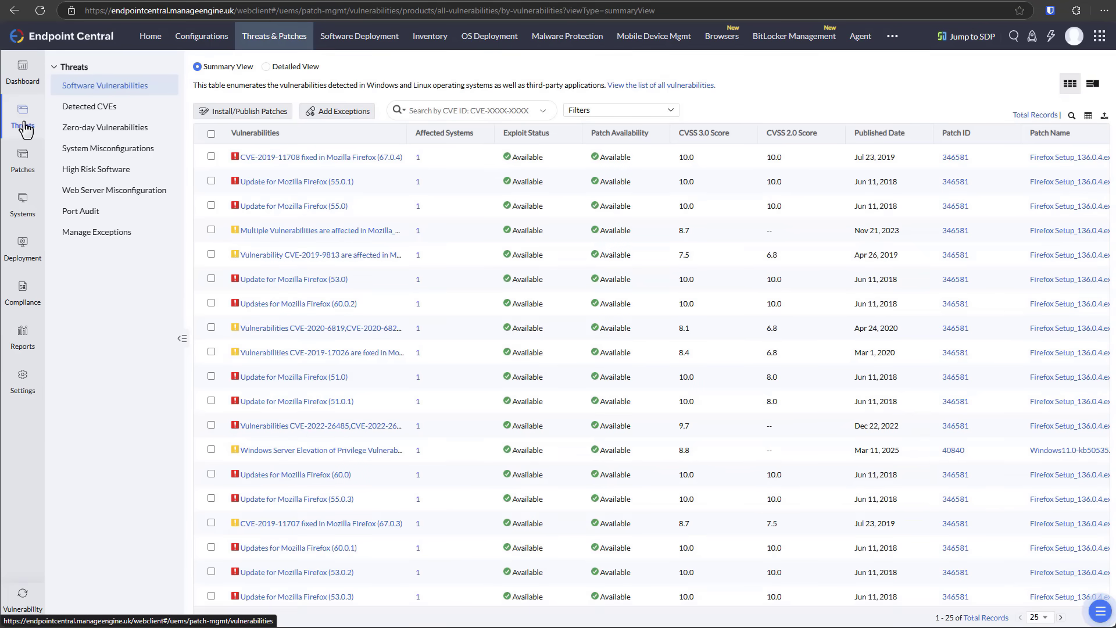
# Inspect CVE-2019-11708 details, then browse the Detected CVEs, Zero-day Vulnerabilities and High Risk Software lists
pyautogui.click(262, 161)
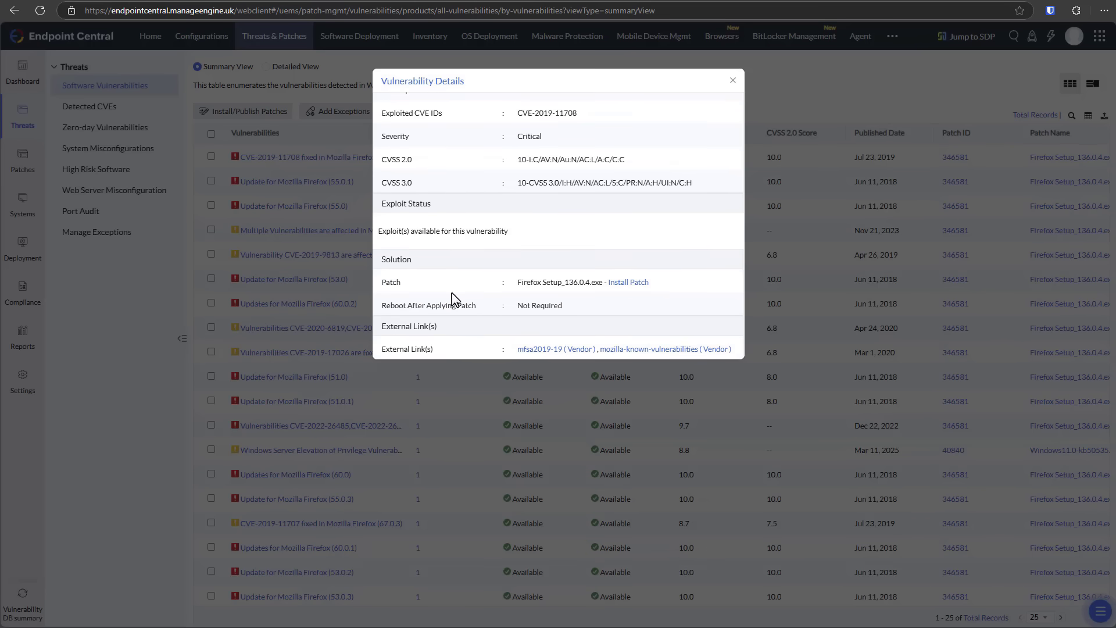
pyautogui.click(284, 245)
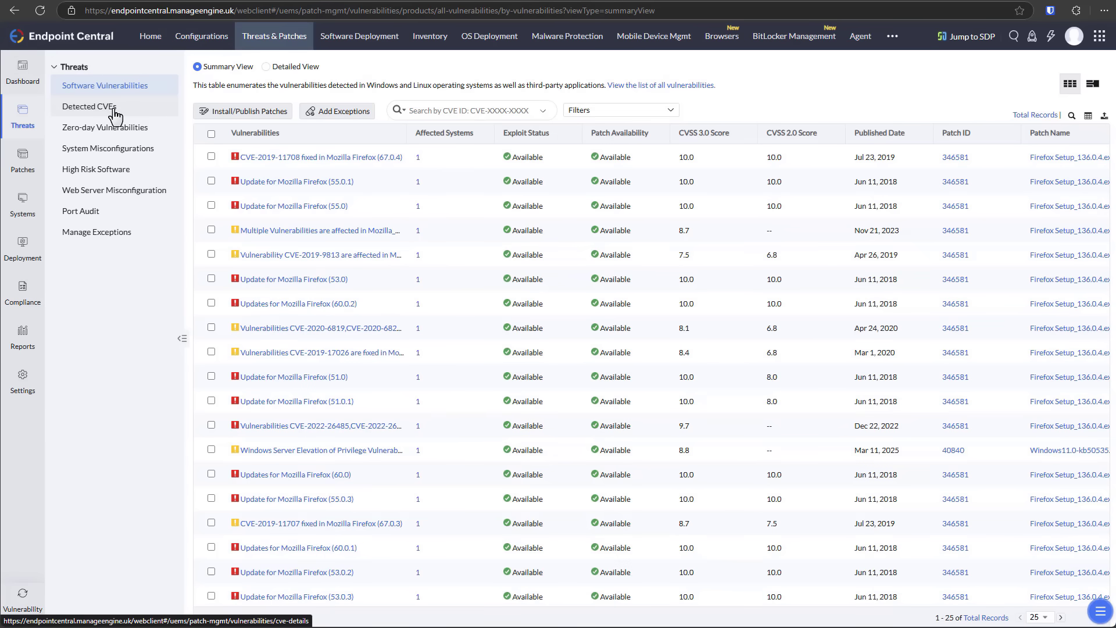
pyautogui.click(114, 110)
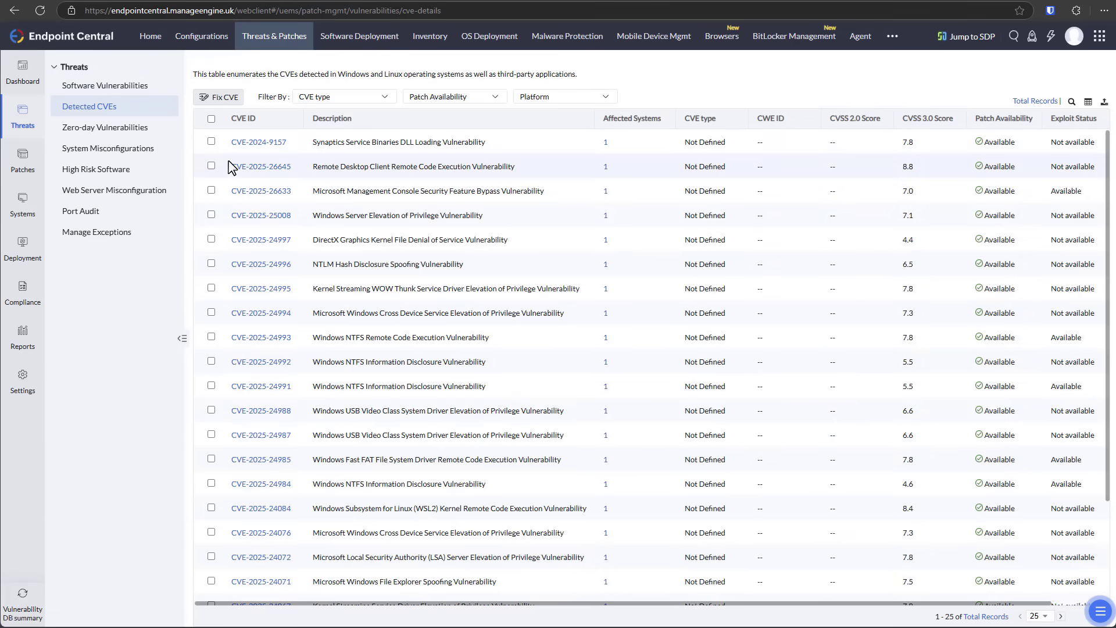
pyautogui.moveTo(313, 143); pyautogui.dragTo(483, 144)
pyautogui.click(112, 131)
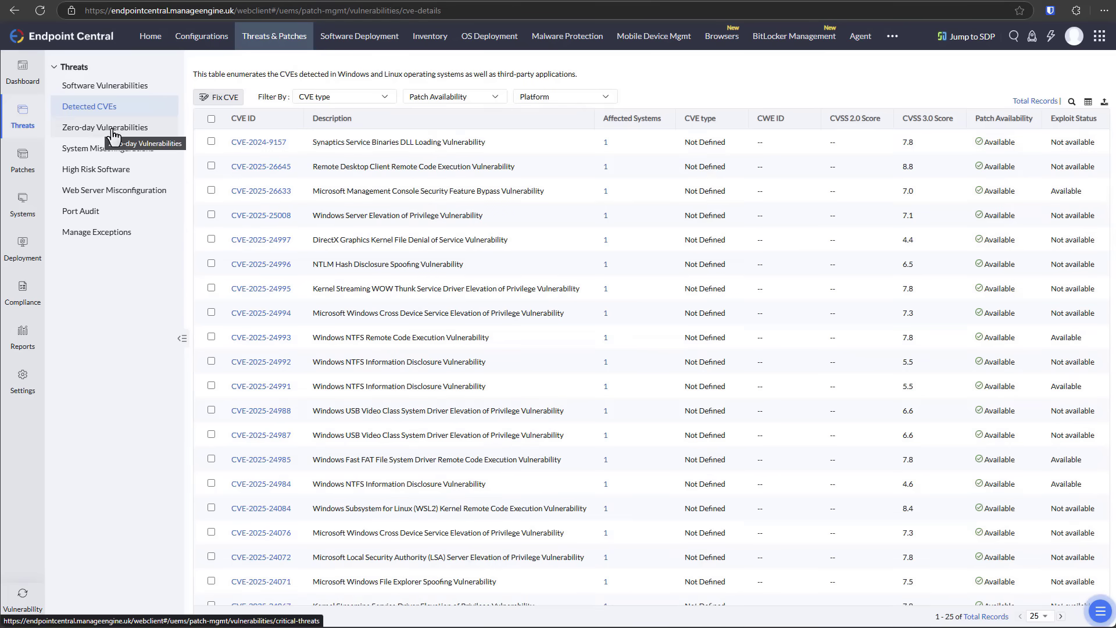
pyautogui.click(98, 170)
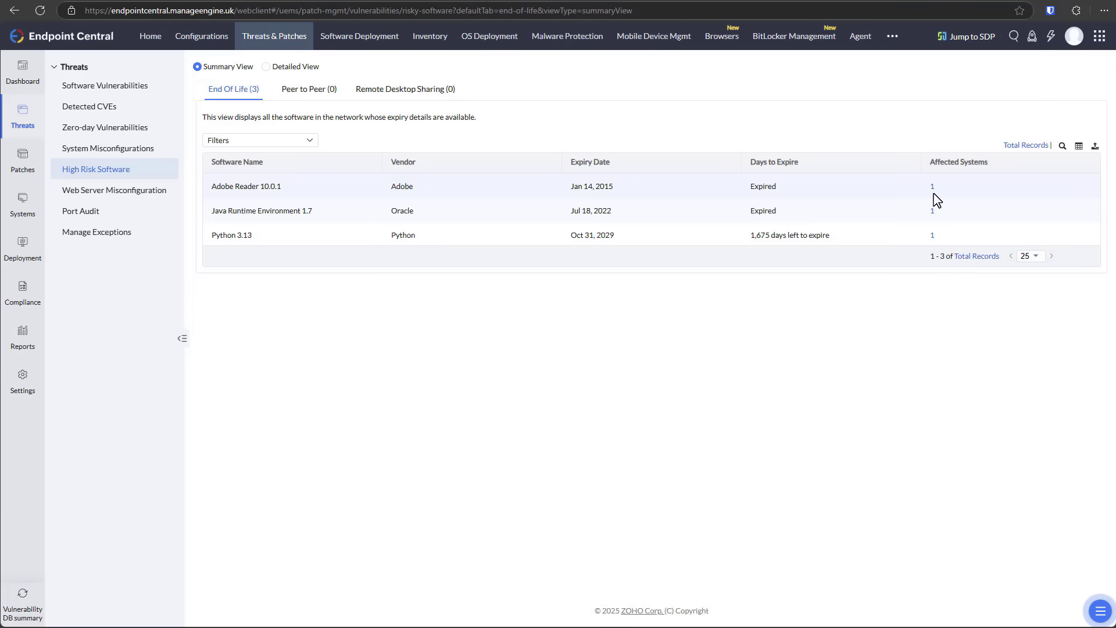
# Check the Missing Patches list from the Dashboard, then return to the vulnerabilities dashboard
pyautogui.click(16, 67)
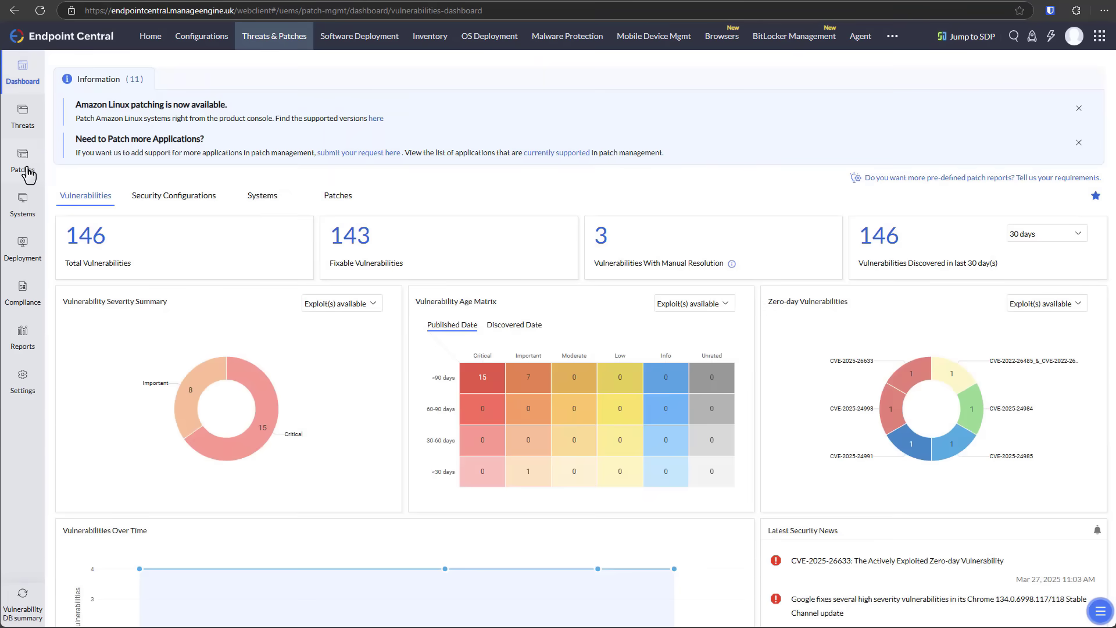
pyautogui.click(27, 170)
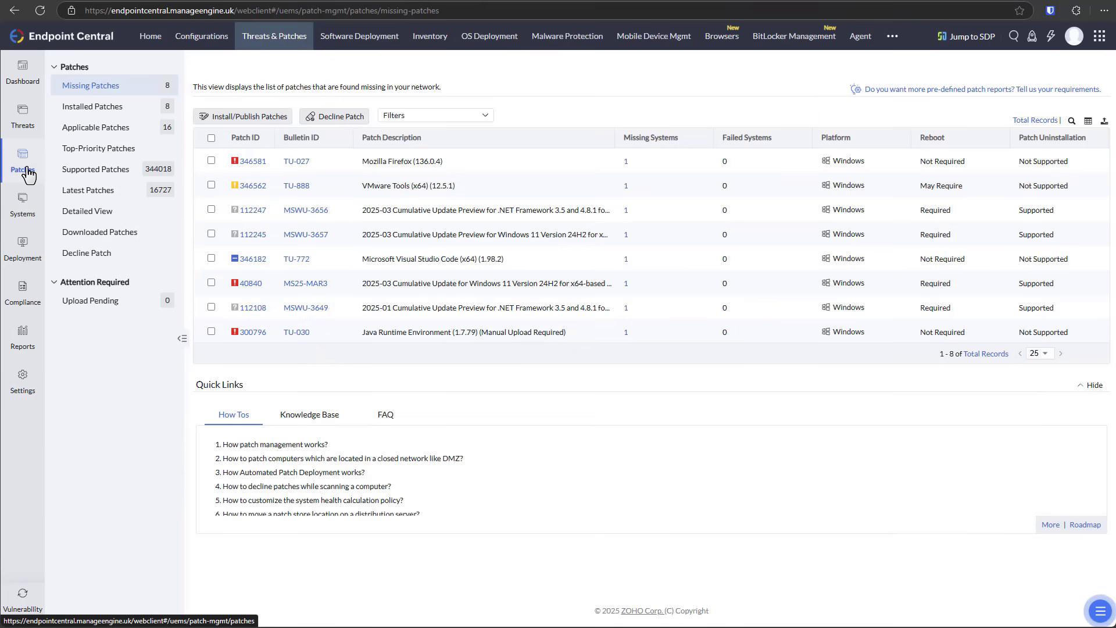
pyautogui.hotkey('alt', 'Left')
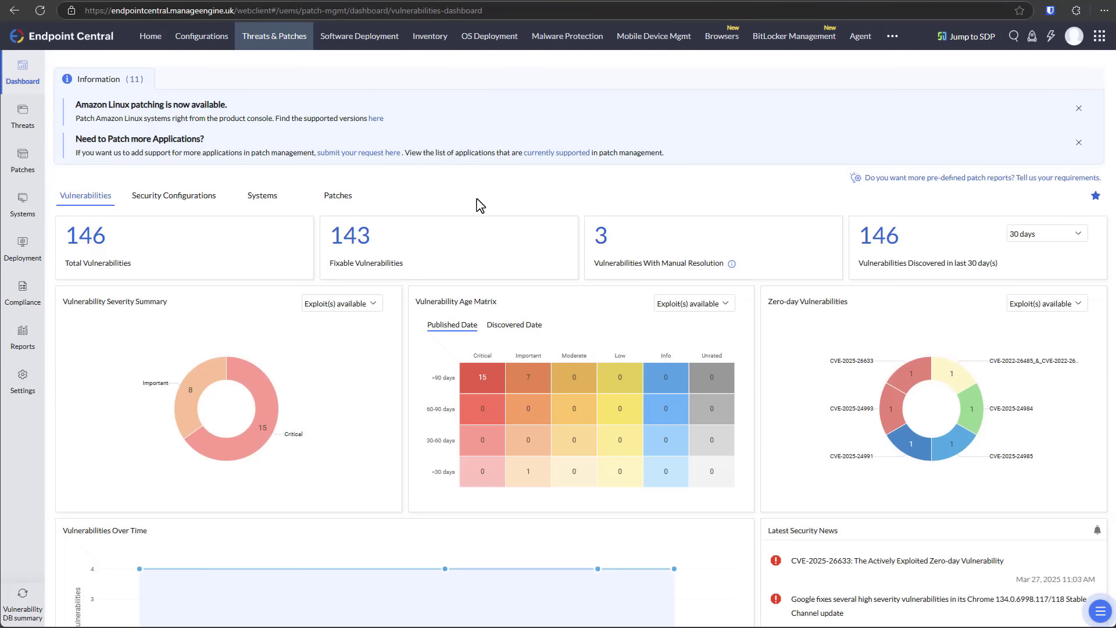
# Look through the Software Deployment and Malware Protection sections, then the BitLocker Management dashboard
pyautogui.click(328, 43)
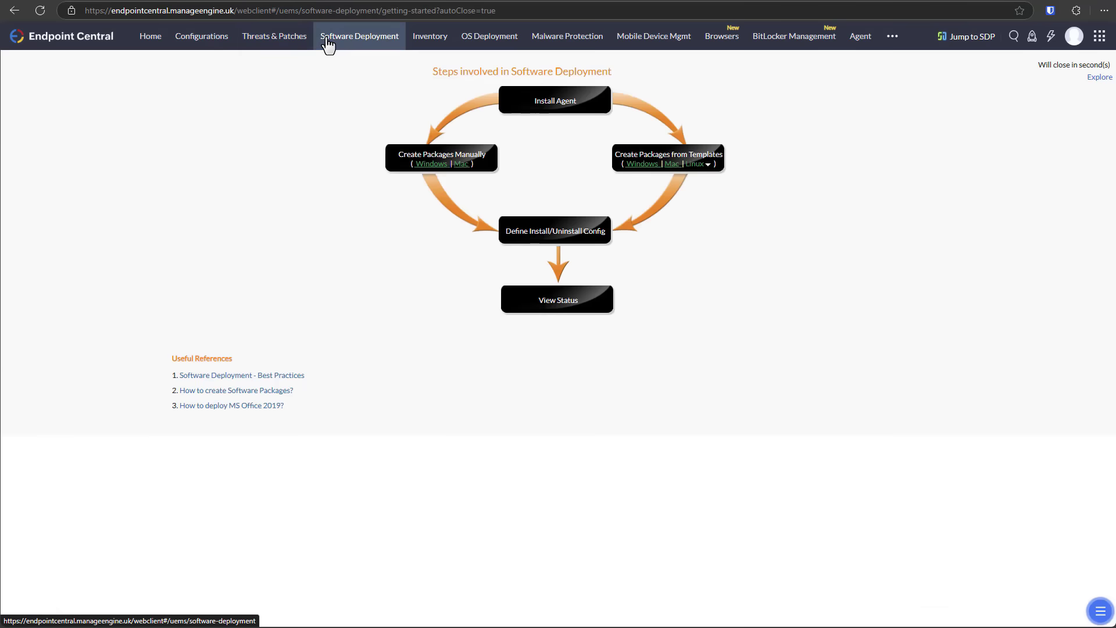
pyautogui.click(541, 44)
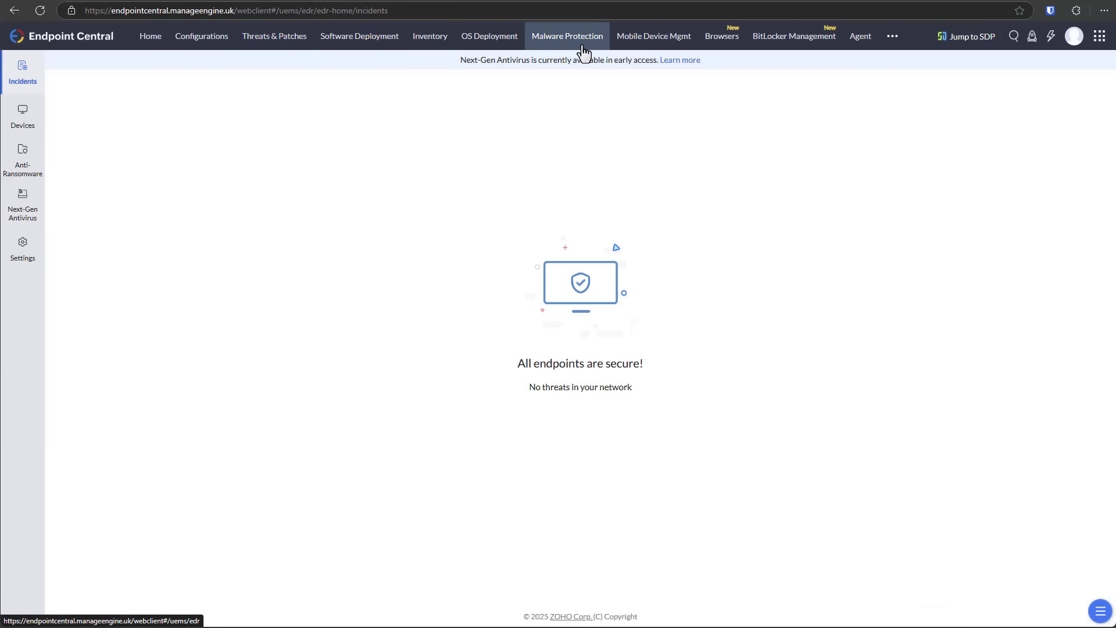
pyautogui.click(779, 37)
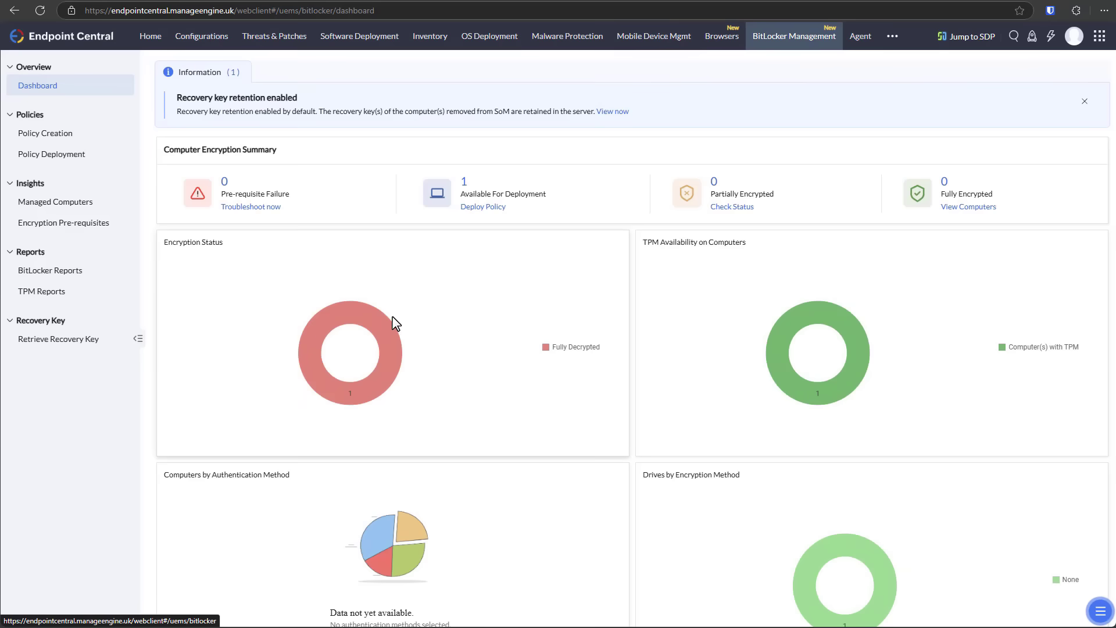